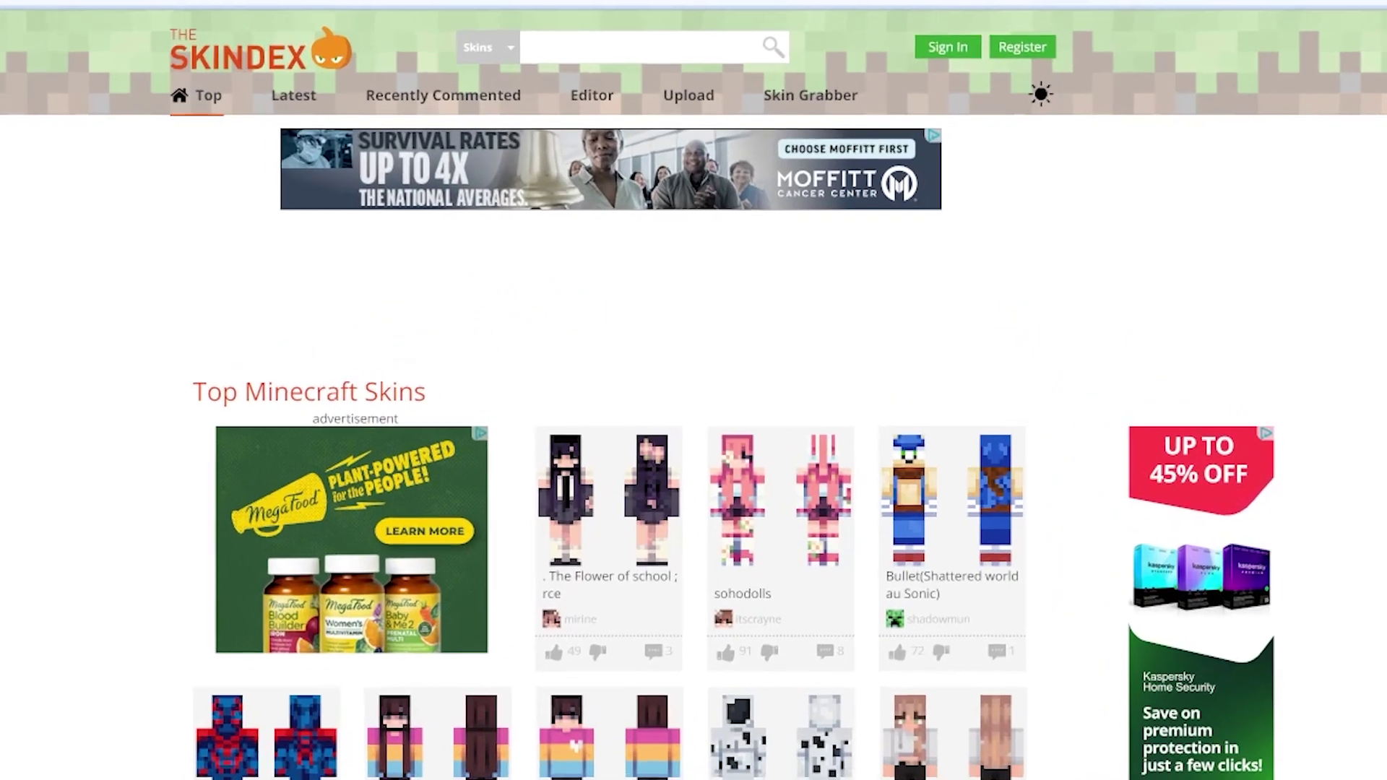
- Search The Skindex for "knight" skins and look through the results
type("knight")
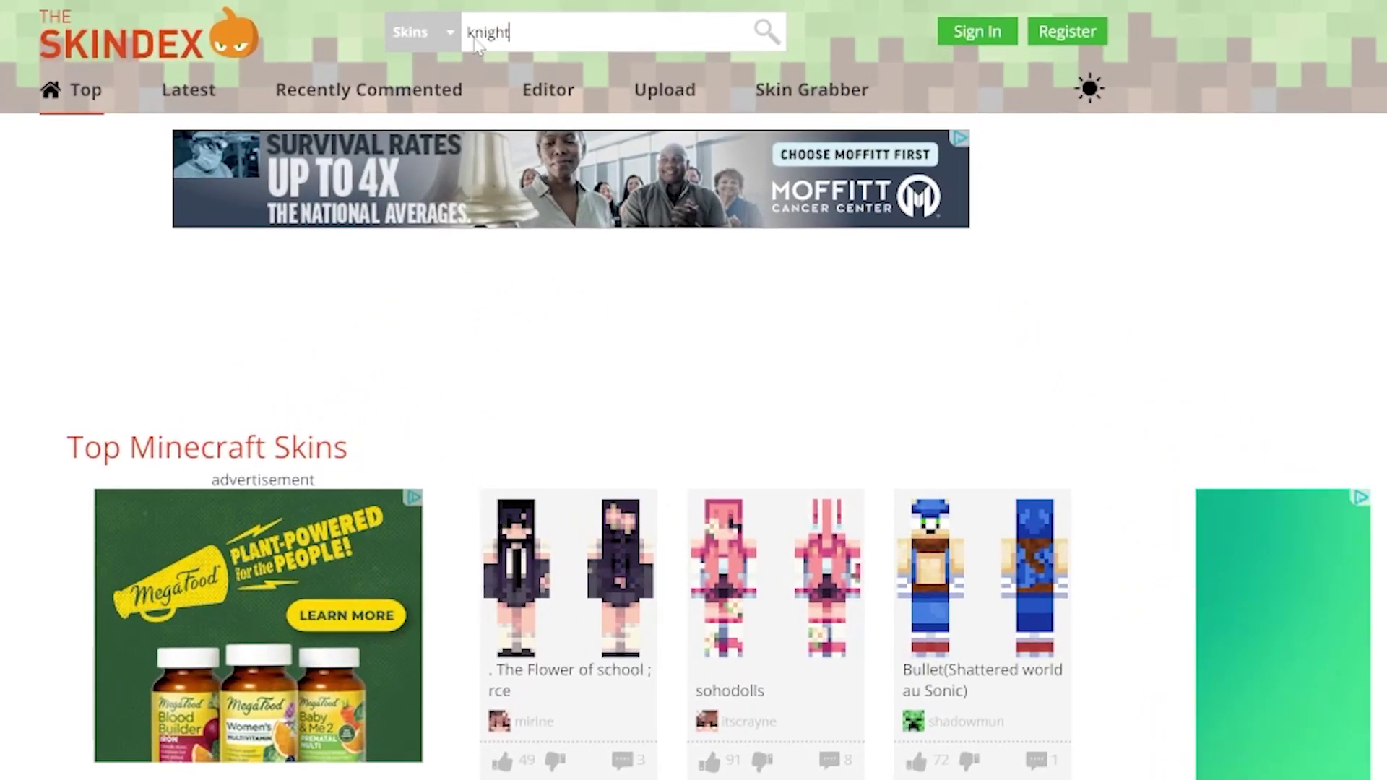
key("Return")
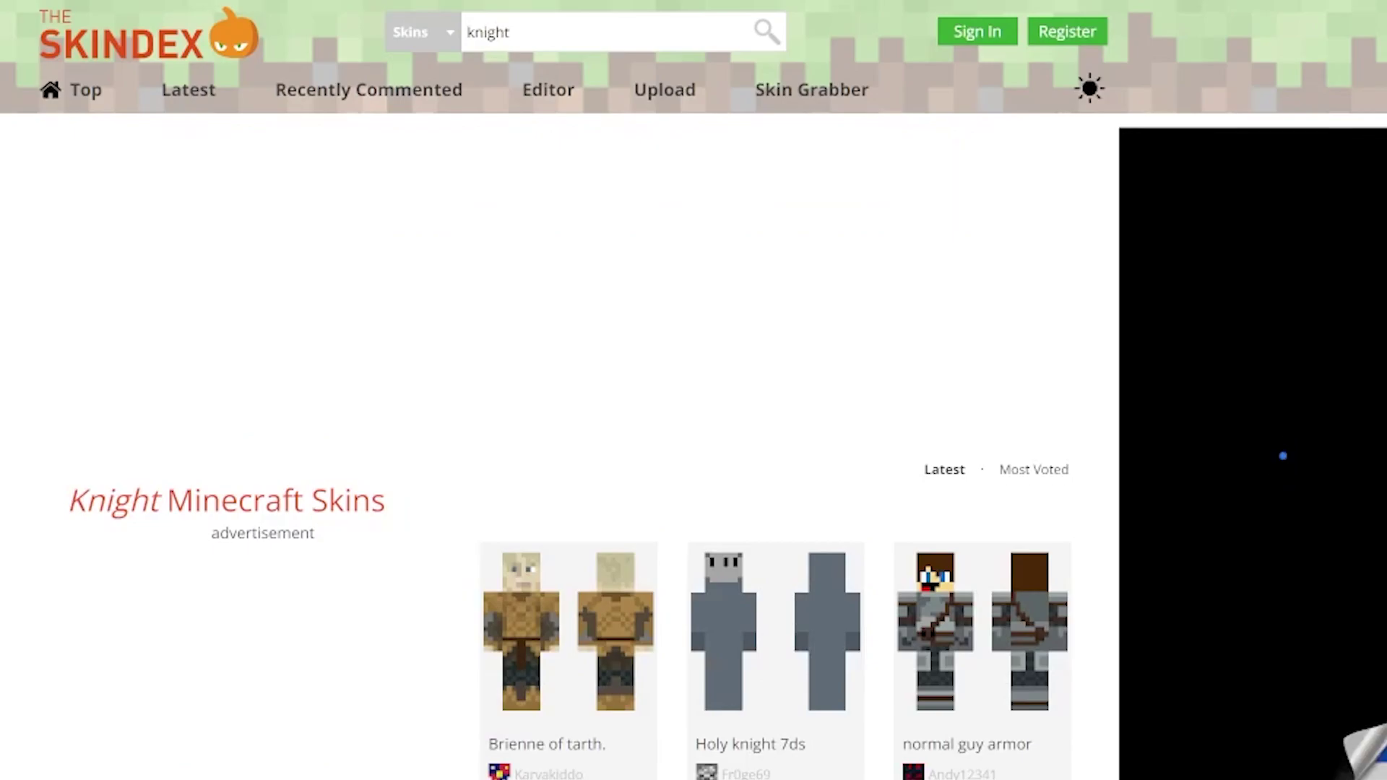
scroll(557, 495, "down", 10)
scroll(470, 458, "up", 10)
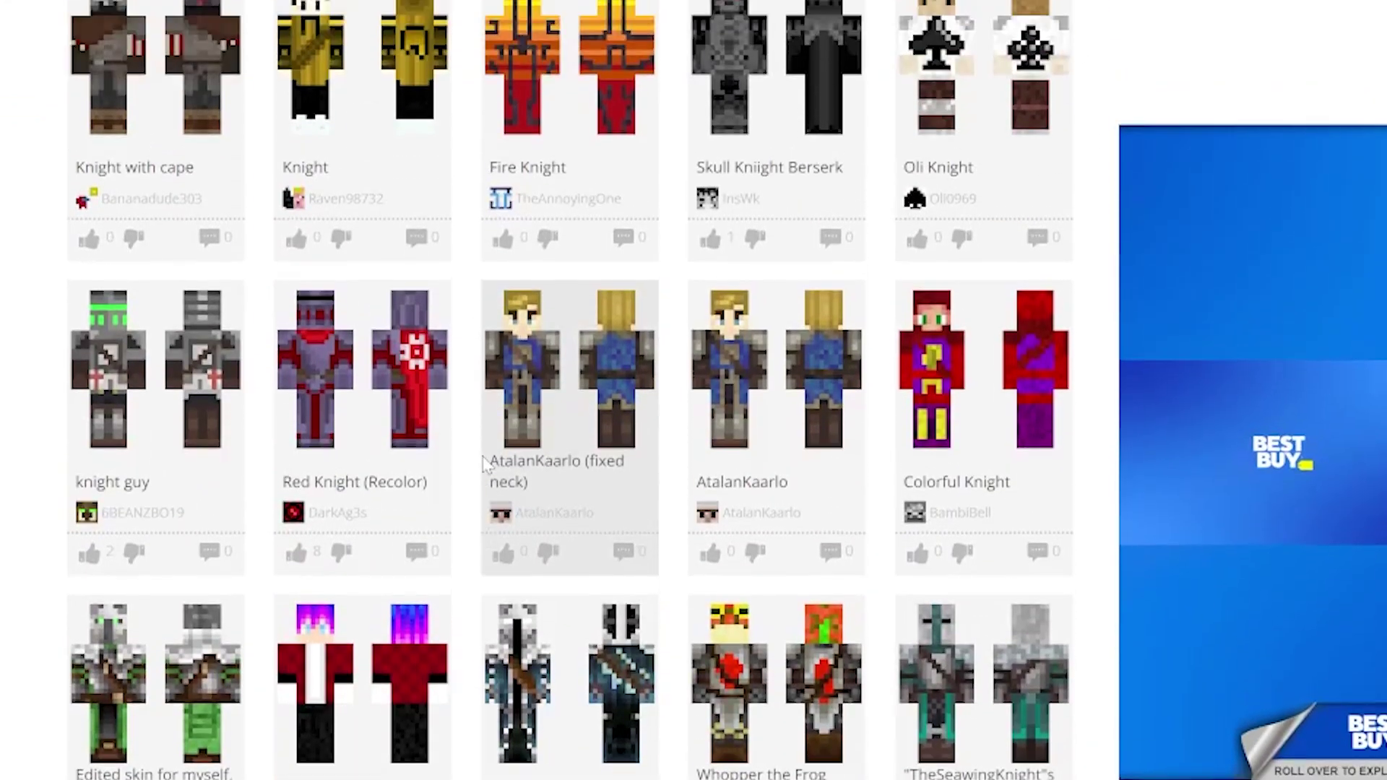
- Search The Skindex for "medieval" skins instead and look through the results
left_click(505, 32)
key("ctrl+a")
type("m")
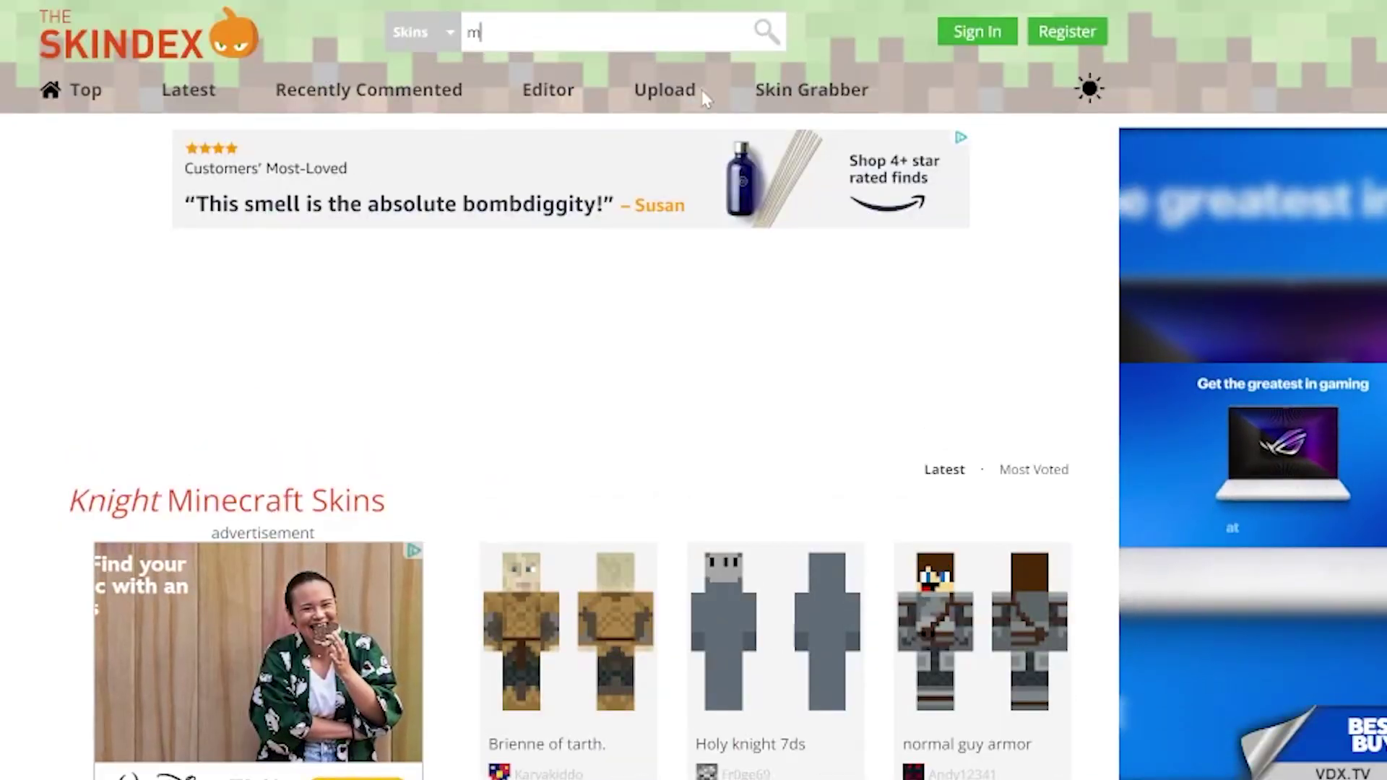
type("edieval")
key("Return")
scroll(809, 307, "down", 7)
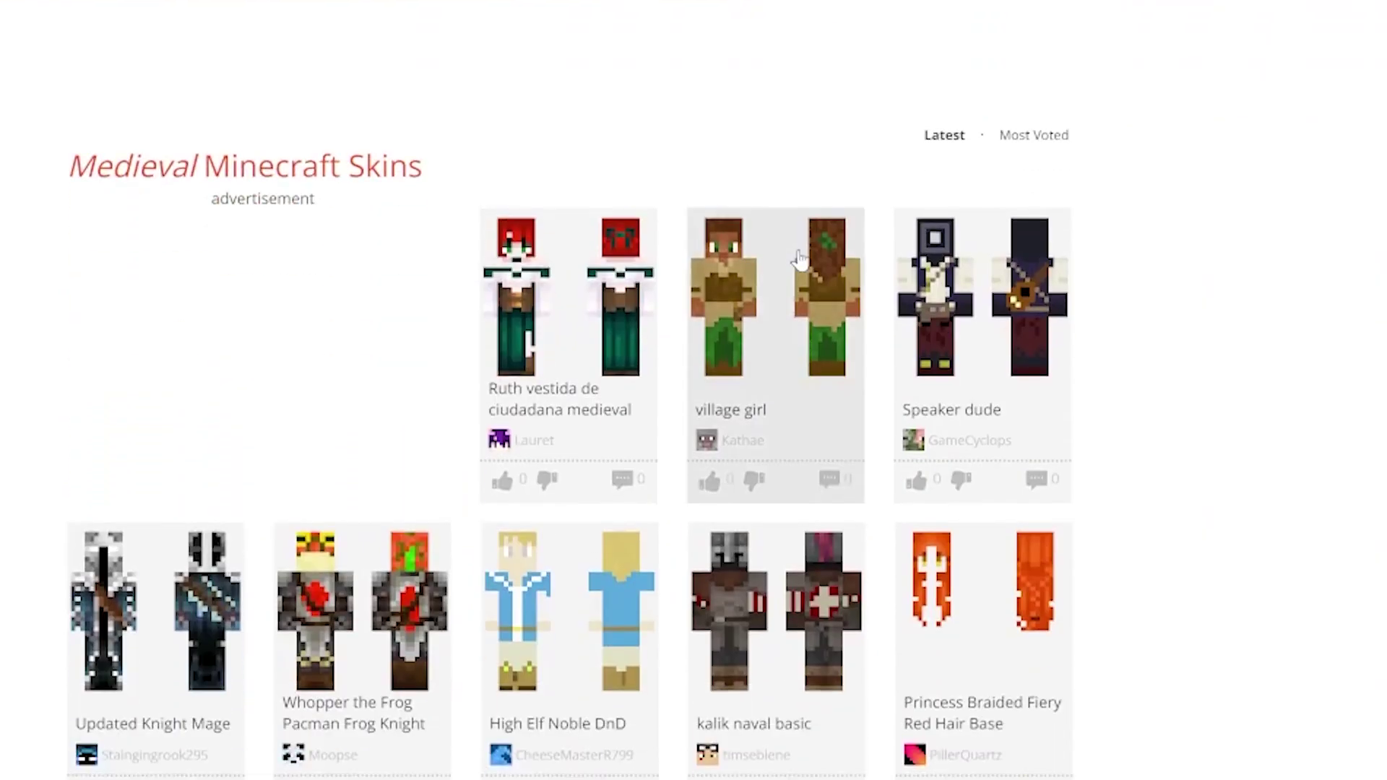
scroll(820, 322, "down", 2)
scroll(825, 336, "up", 3)
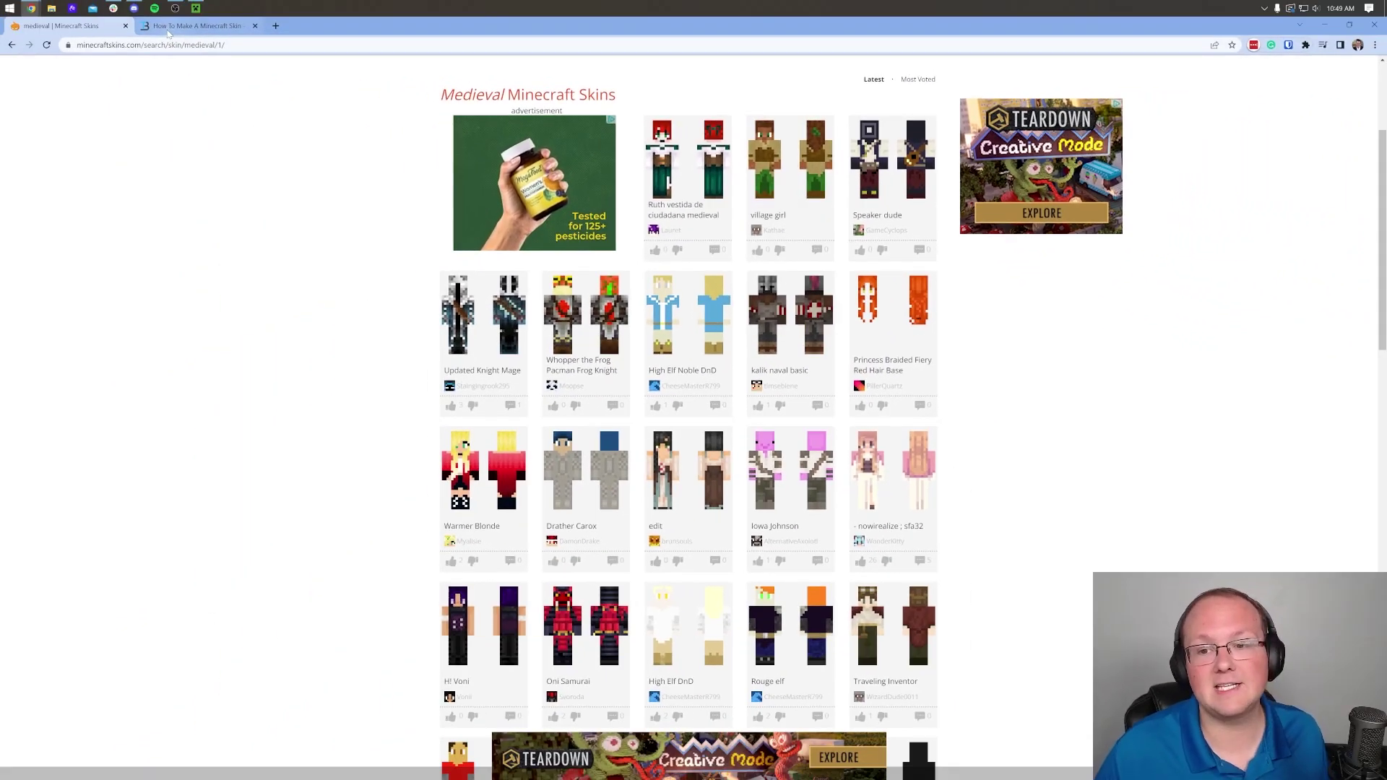
- Read through the "How To Make A Minecraft Skin" article on TheBreakdown, from the Skin Editor link to the download instructions
left_click(96, 23)
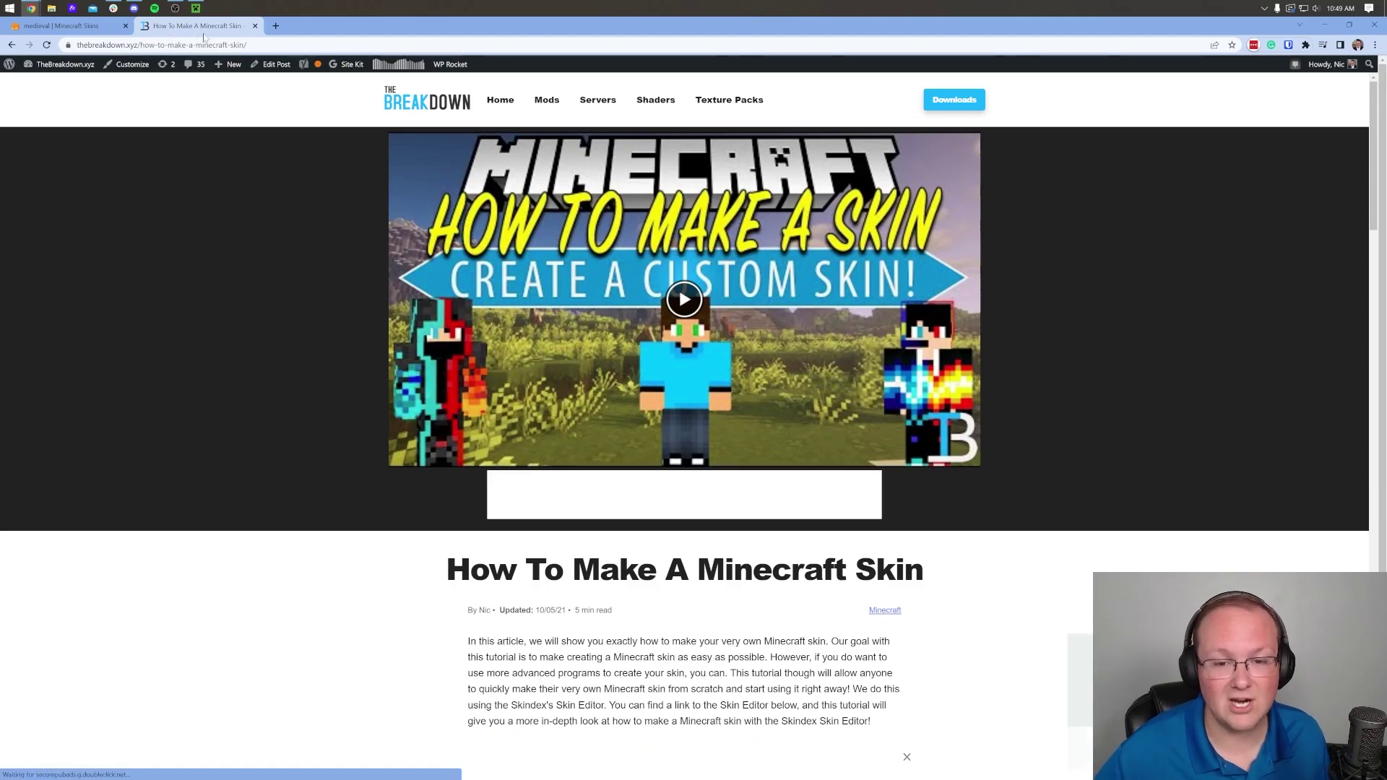
scroll(263, 81, "down", 5)
left_click_drag(442, 246, 791, 246)
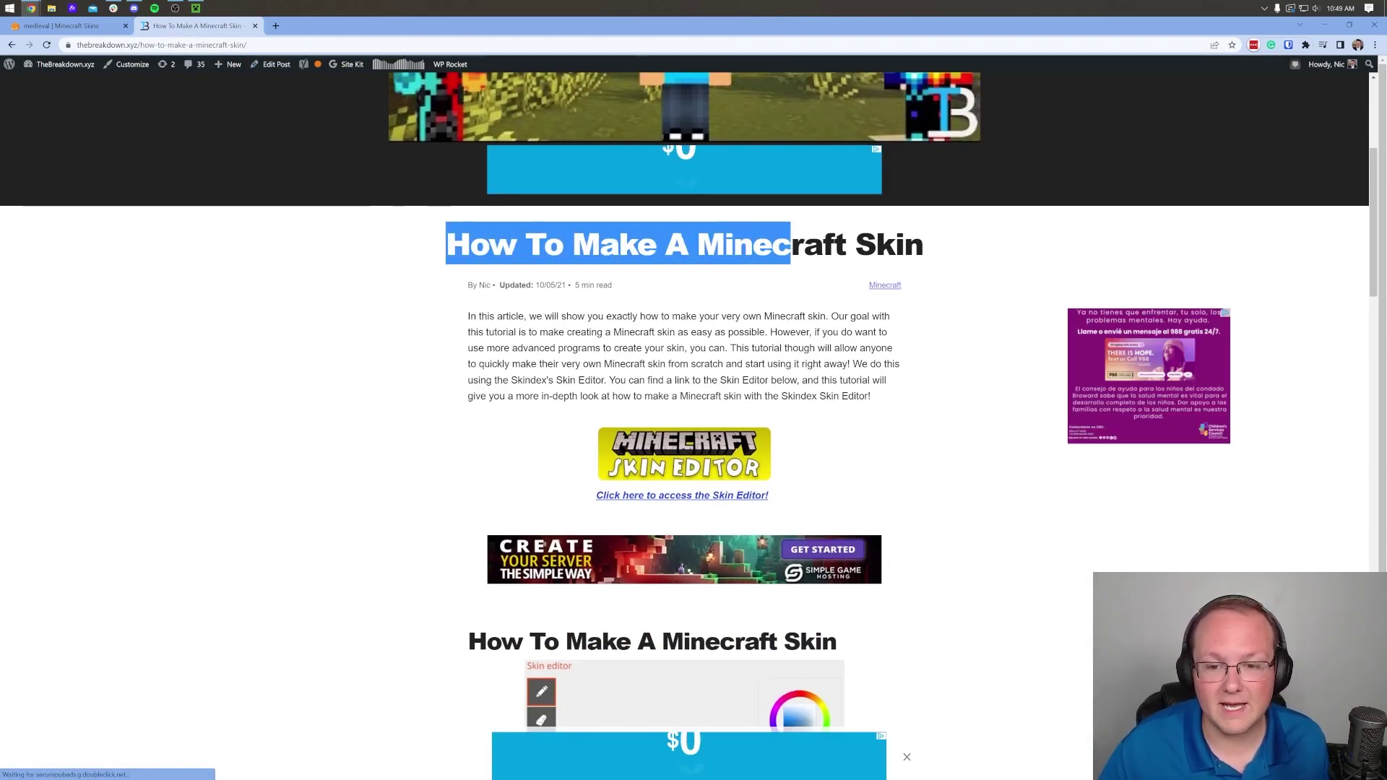
left_click(736, 304)
scroll(736, 305, "down", 10)
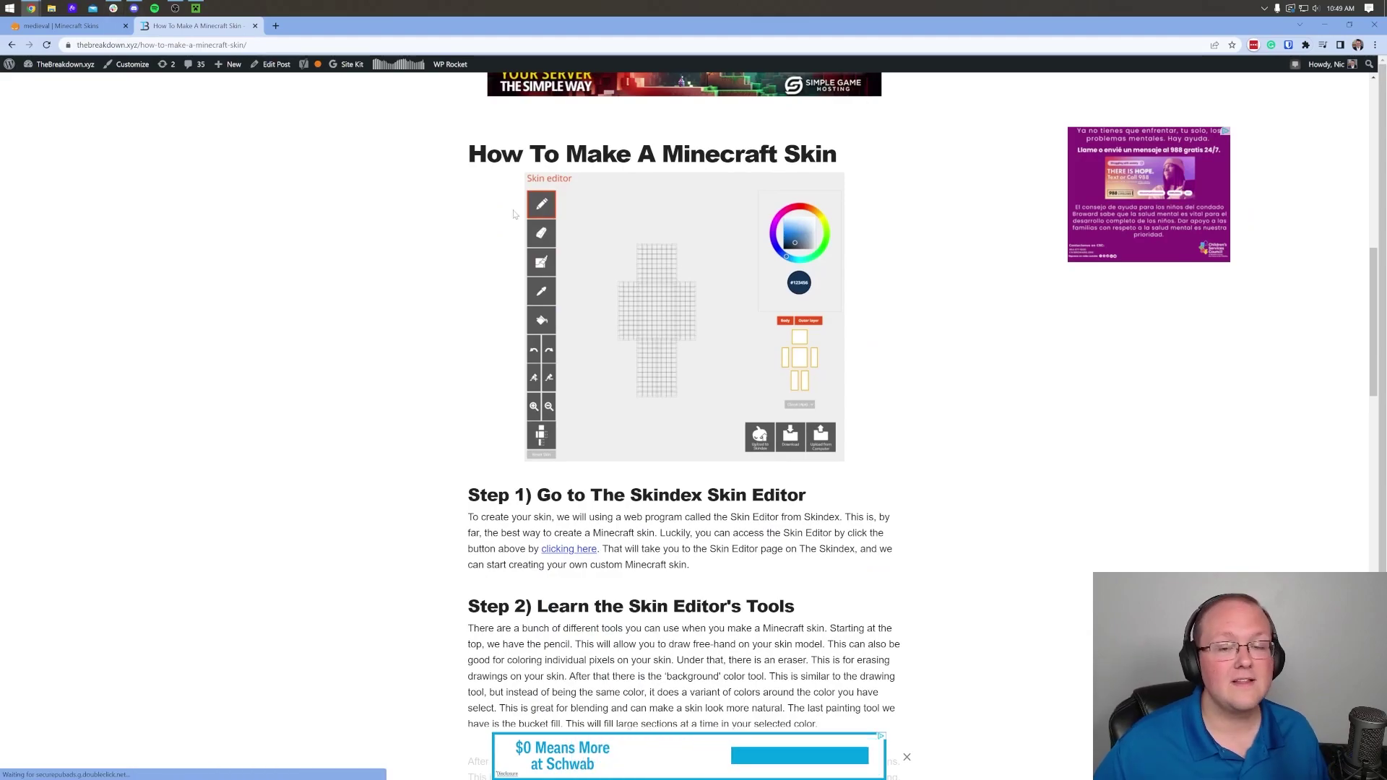
scroll(624, 237, "down", 8)
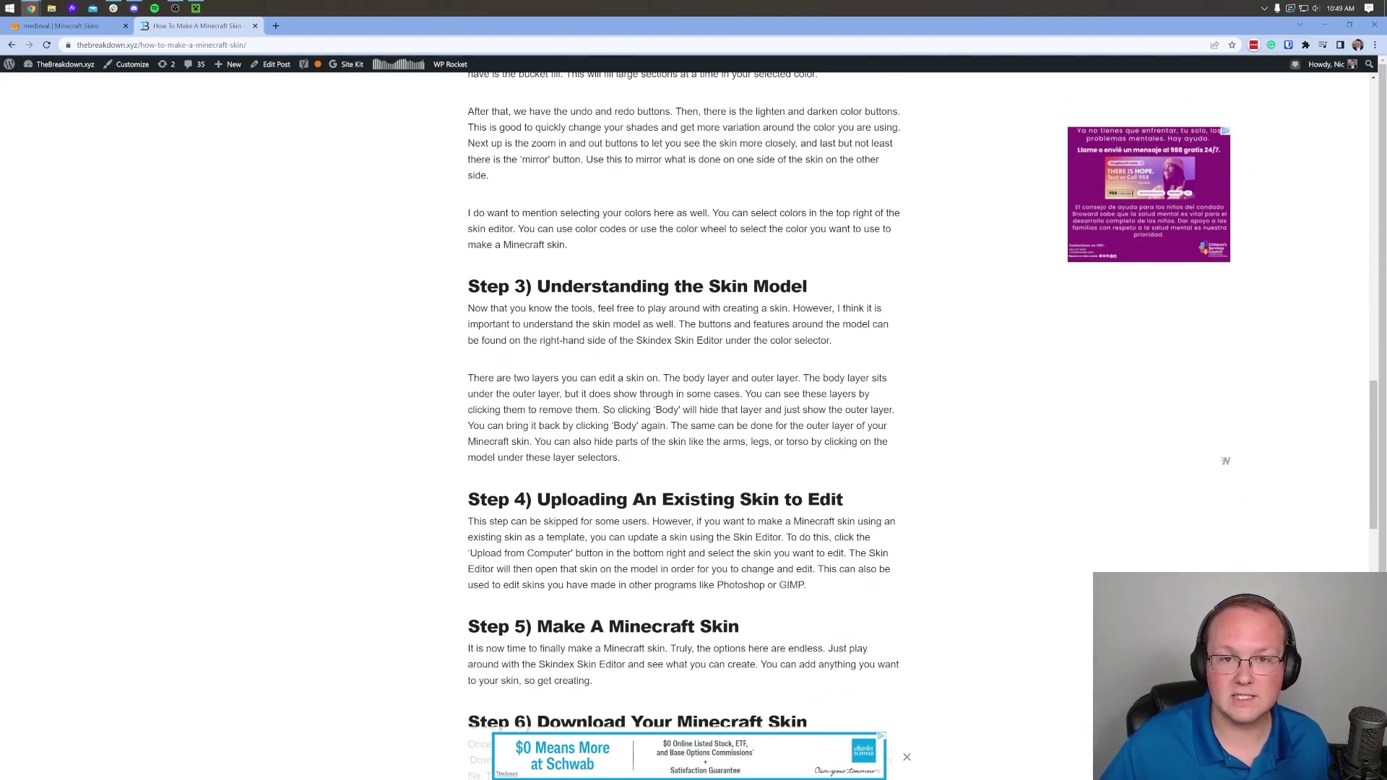
scroll(528, 325, "down", 3)
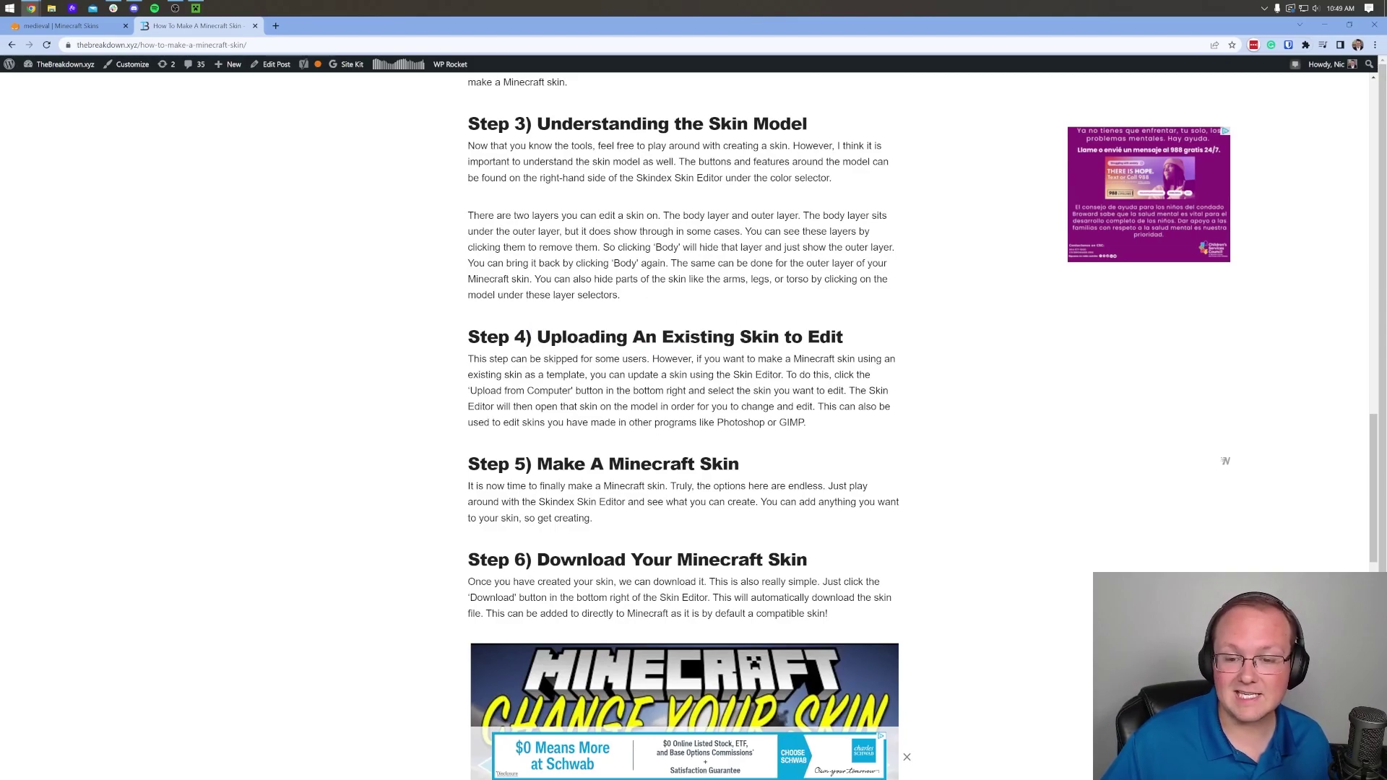
scroll(684, 426, "down", 4)
scroll(716, 316, "down", 5)
scroll(716, 317, "up", 11)
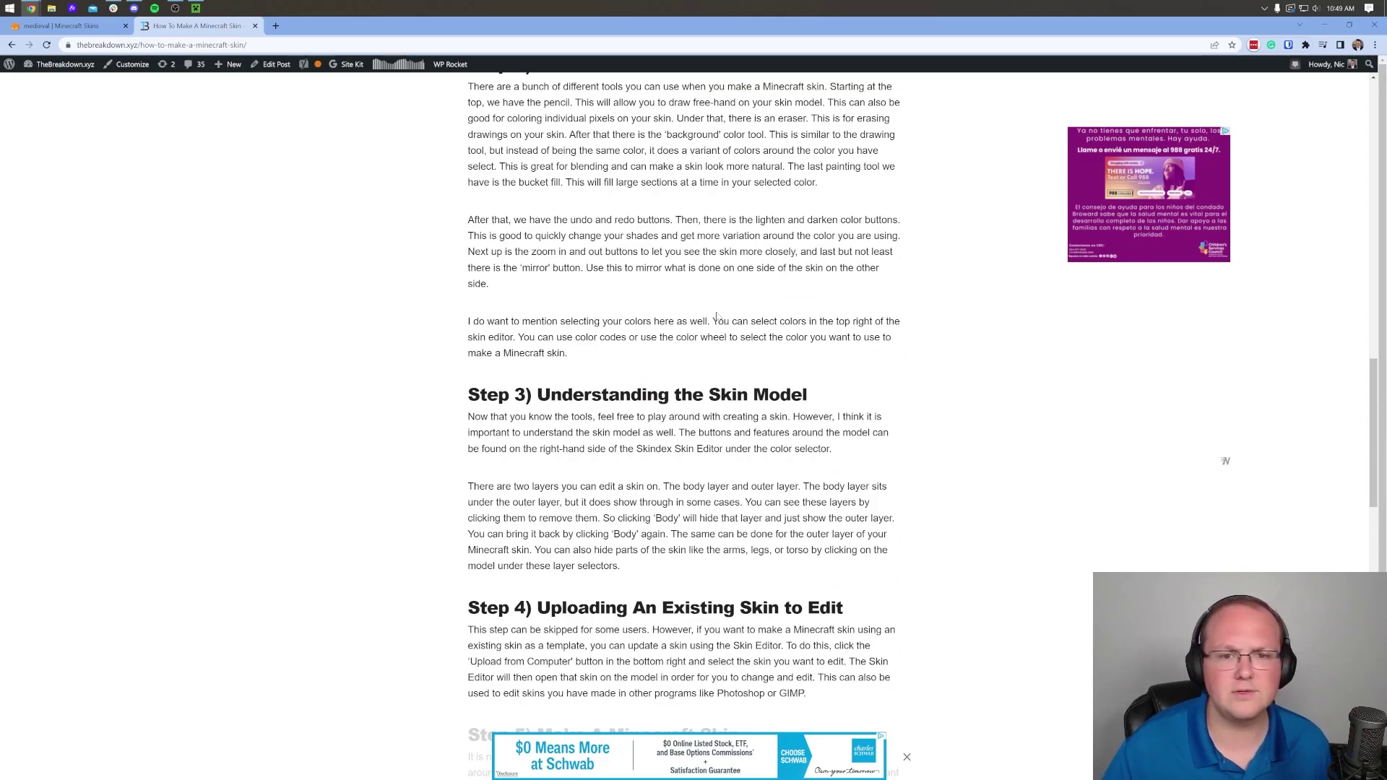
scroll(716, 316, "up", 15)
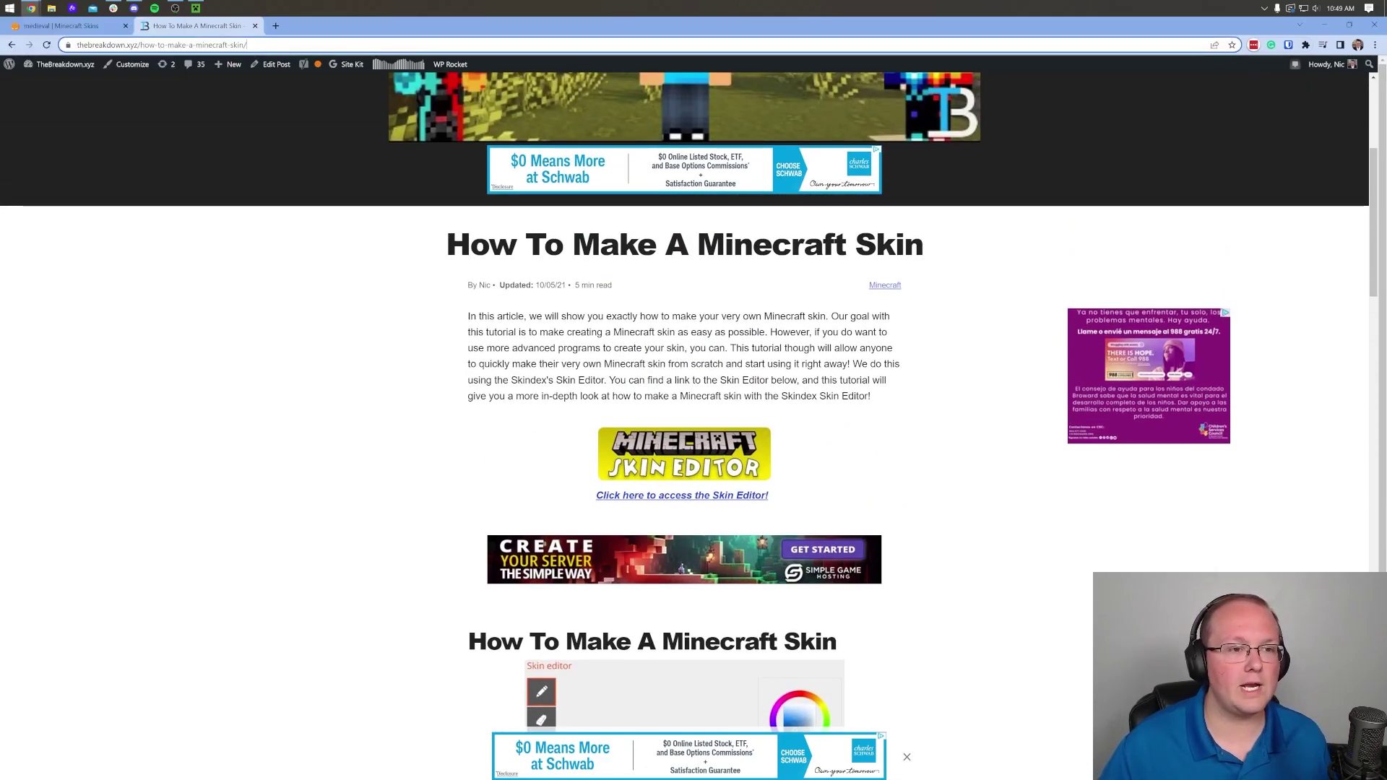
- Return to the medieval skin results and download the "Willow Dreakser|| Final remake" skin
left_click(70, 29)
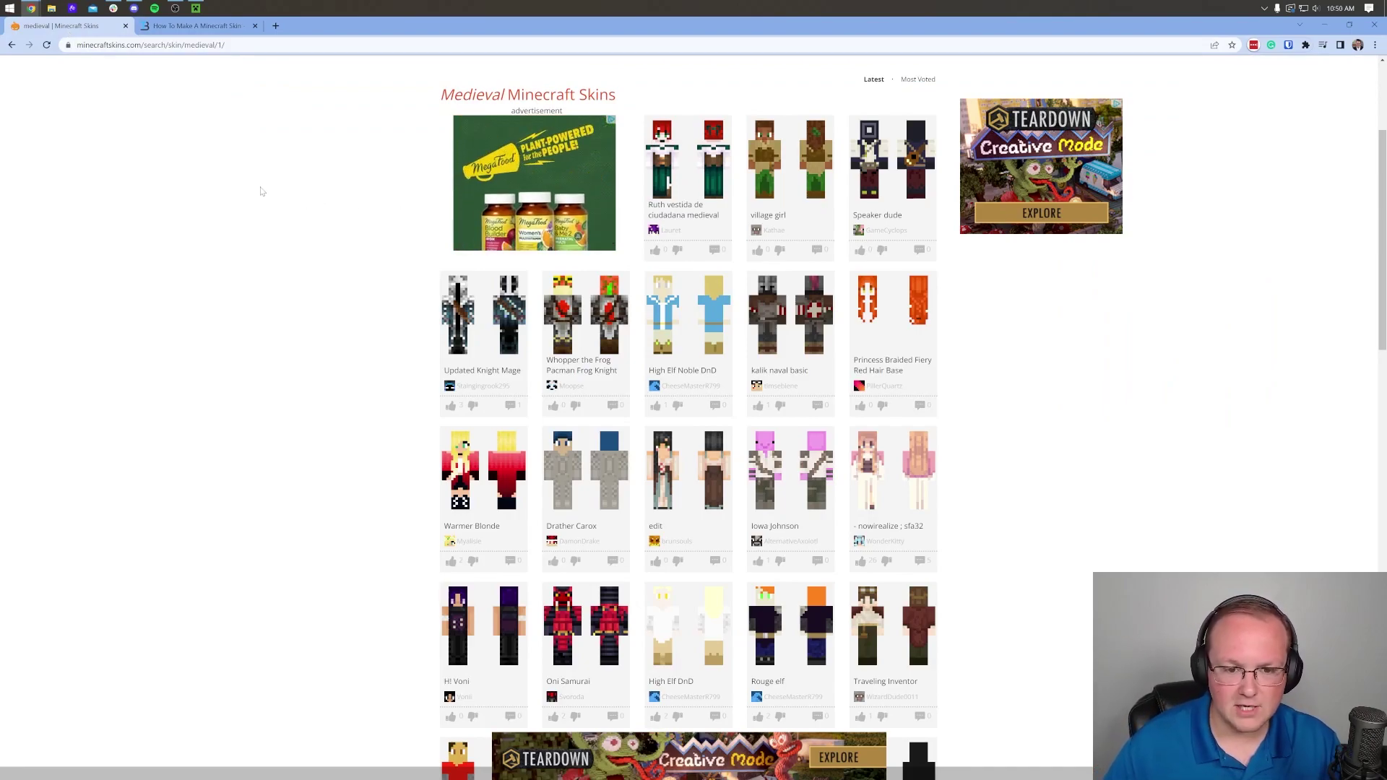
scroll(269, 184, "down", 2)
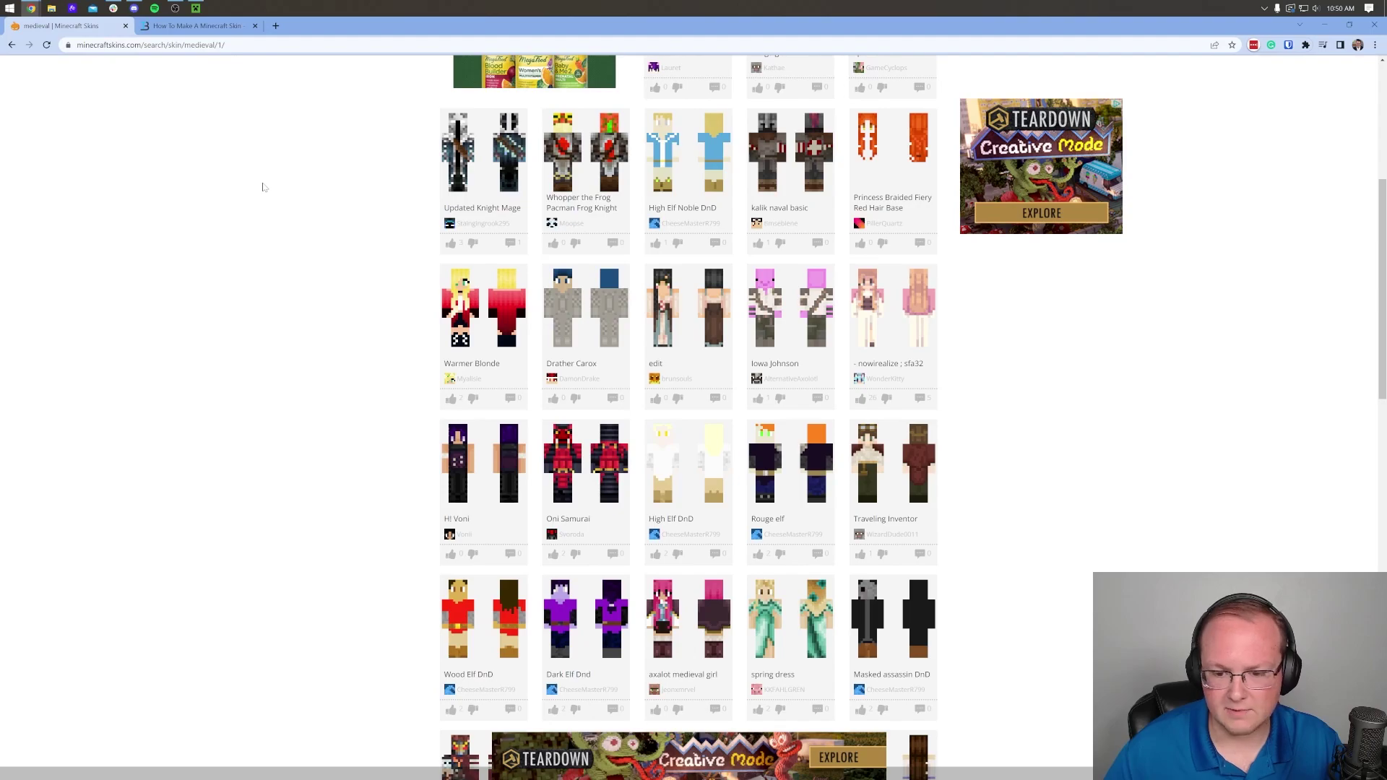
scroll(249, 182, "down", 3)
scroll(249, 184, "down", 1)
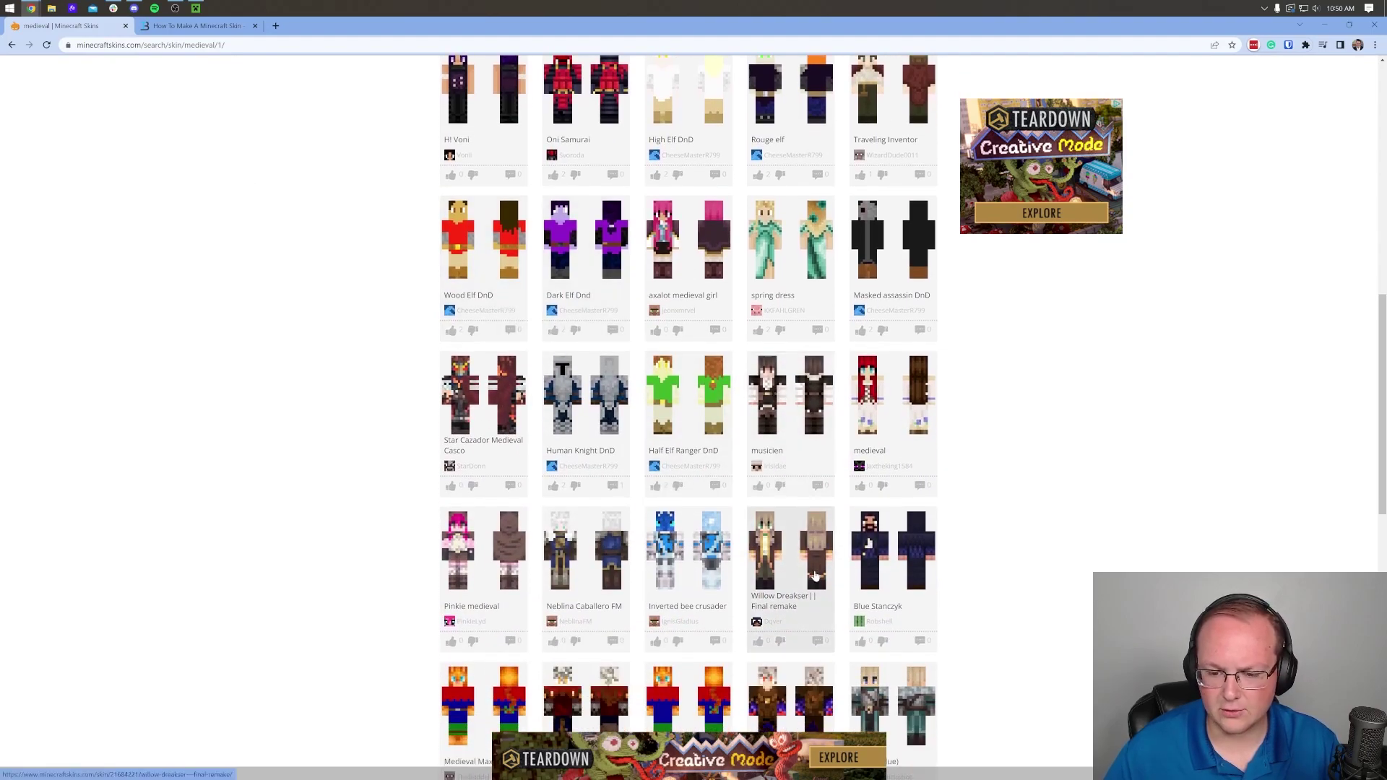
left_click(811, 574)
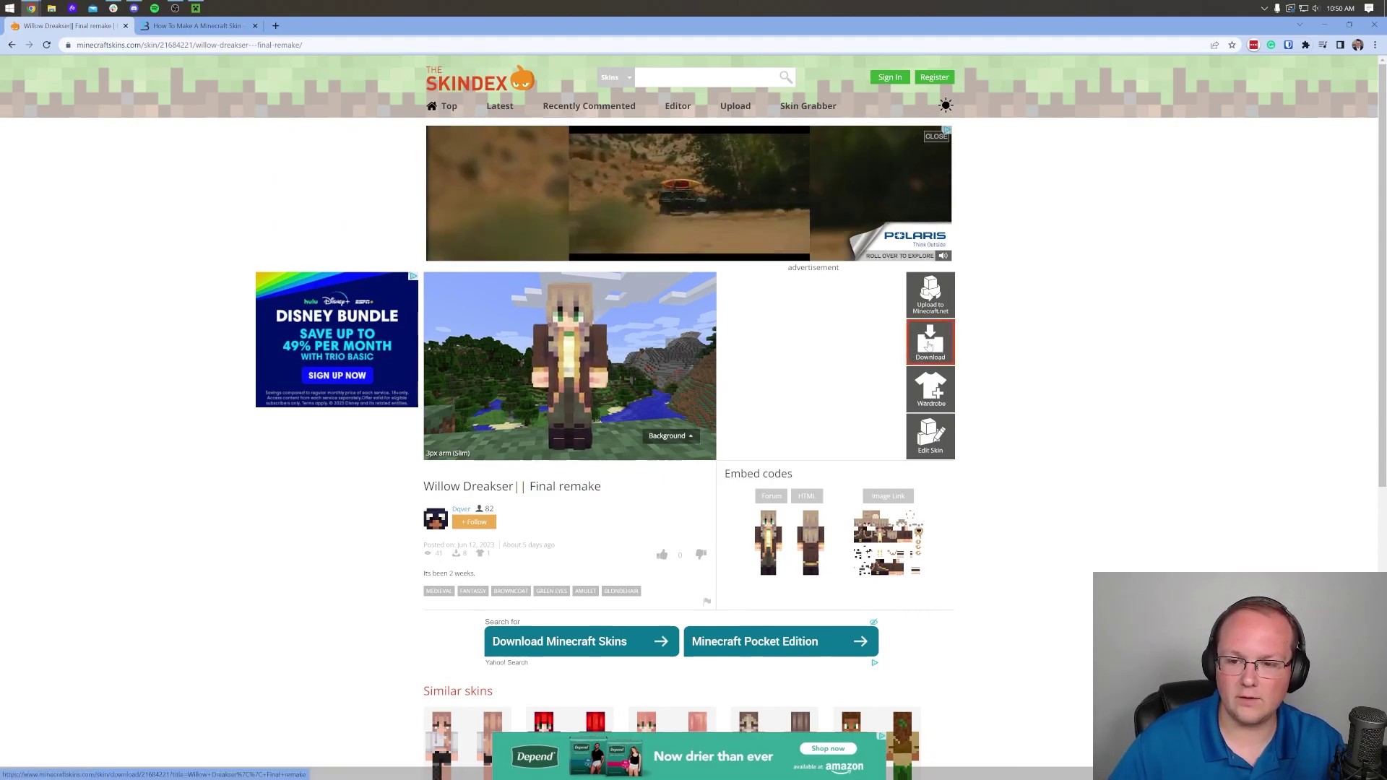
left_click(930, 346)
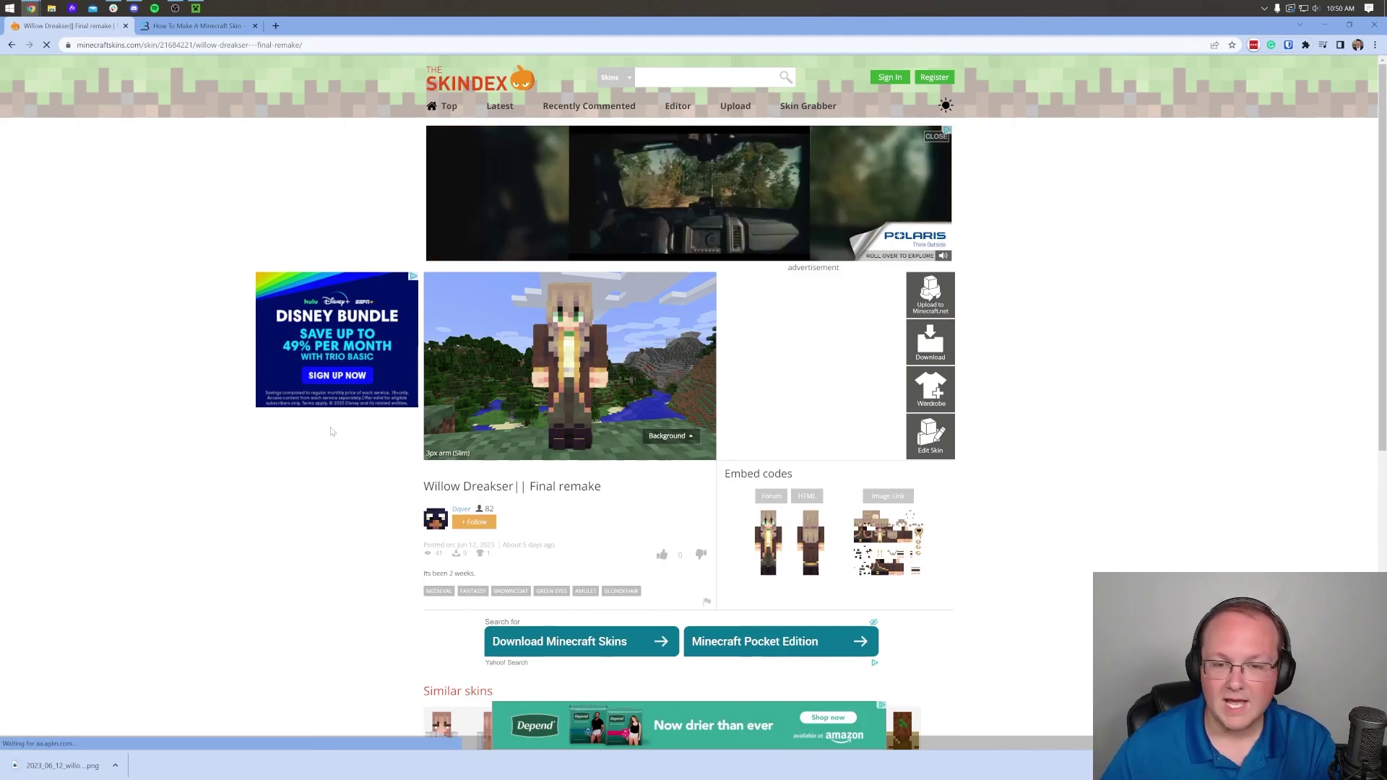
- Open the "Human Knight DnD" skin and download it
scroll(387, 428, "down", 5)
left_click(598, 410)
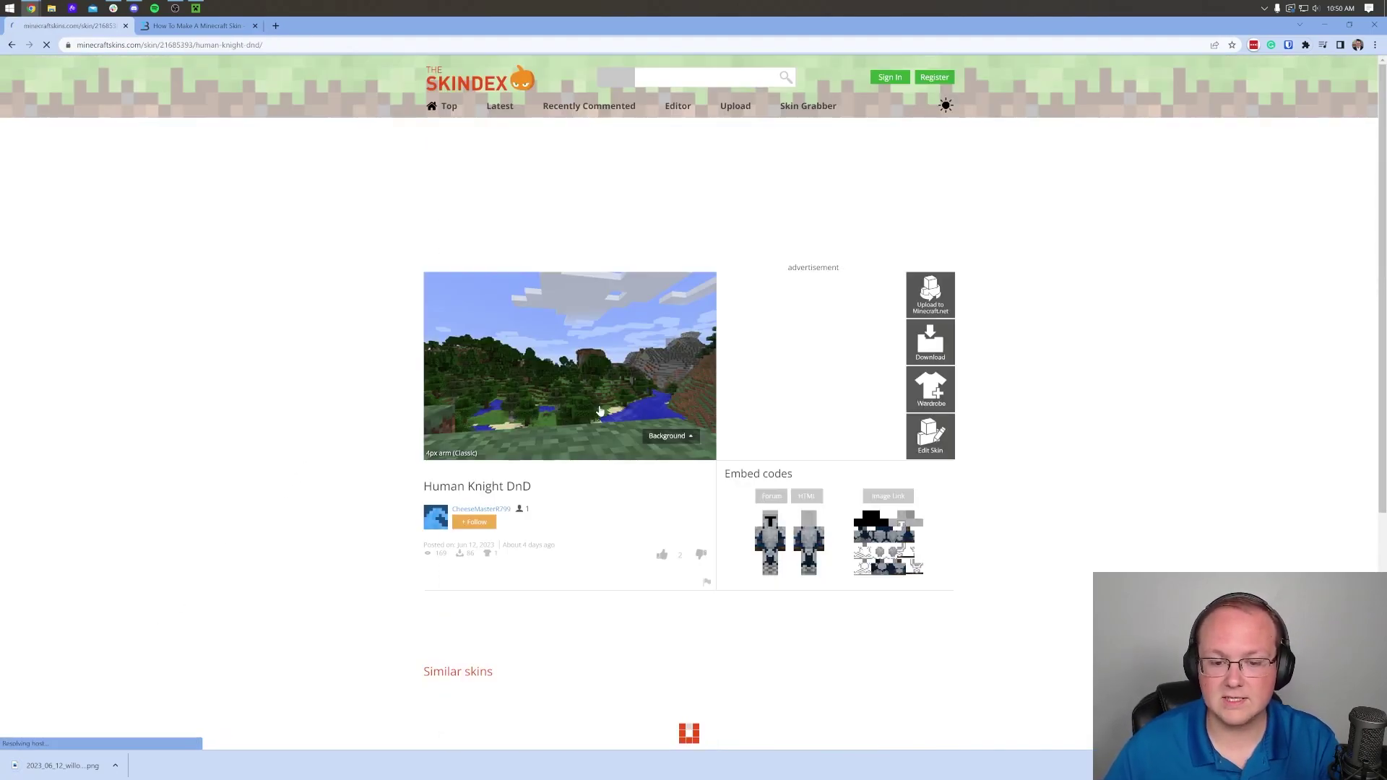
left_click(921, 349)
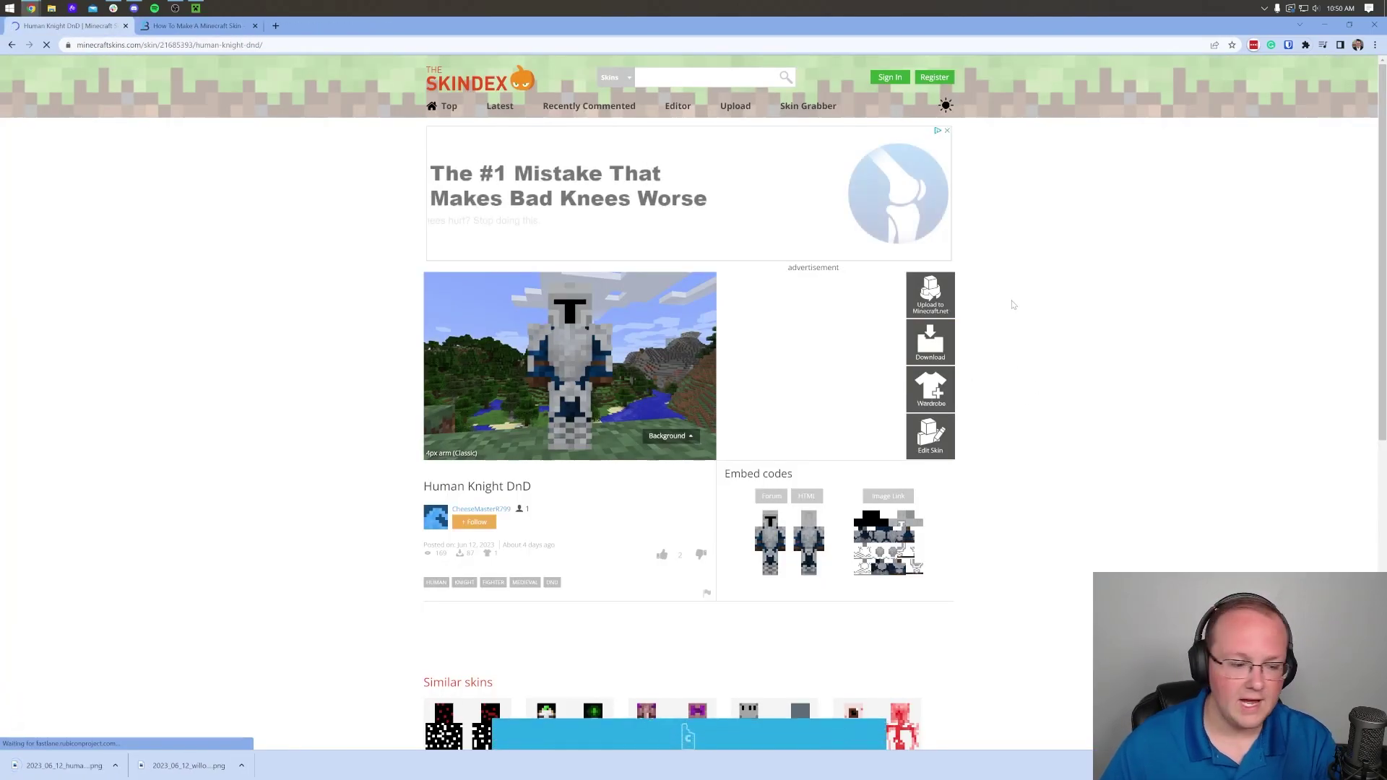
- Switch to the Minecraft Launcher, open the Java Edition skins and look over the skin library
left_click(1329, 27)
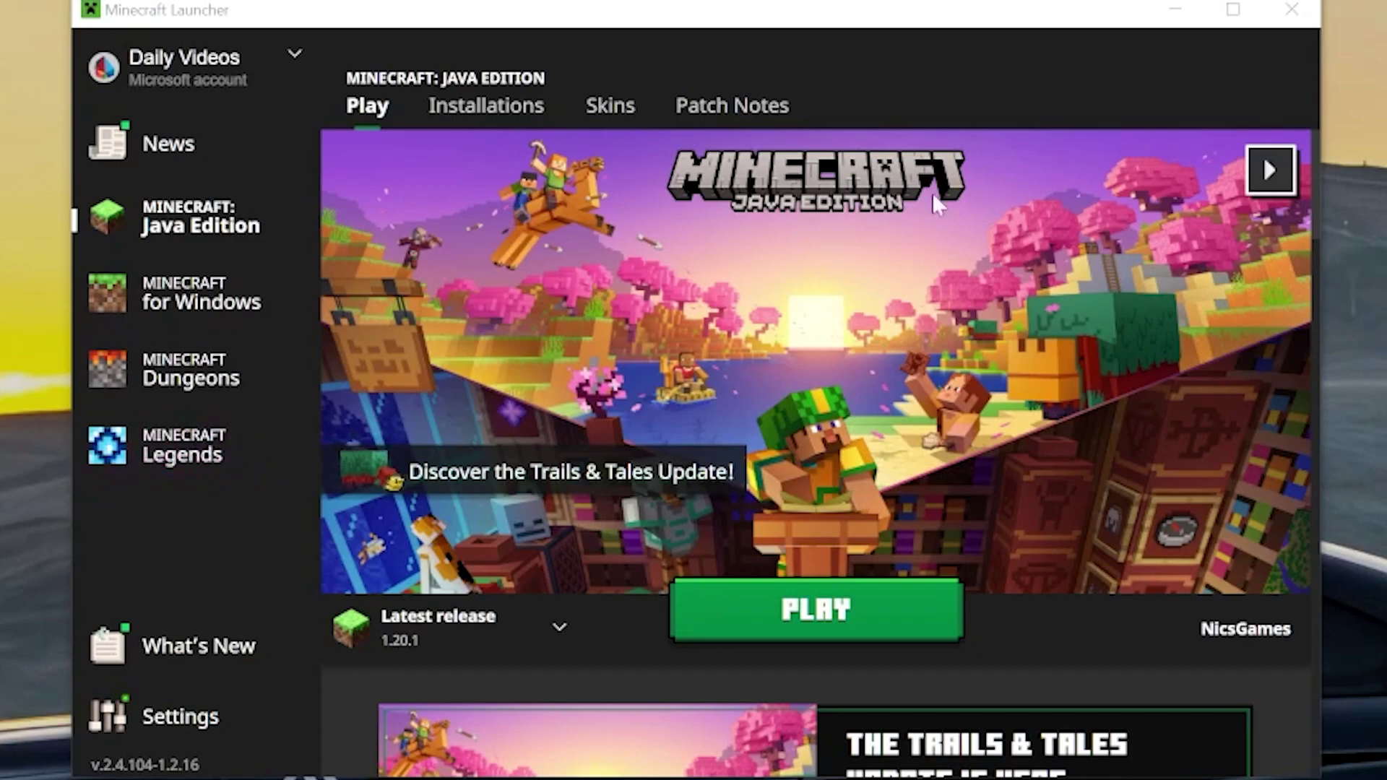
left_click(611, 110)
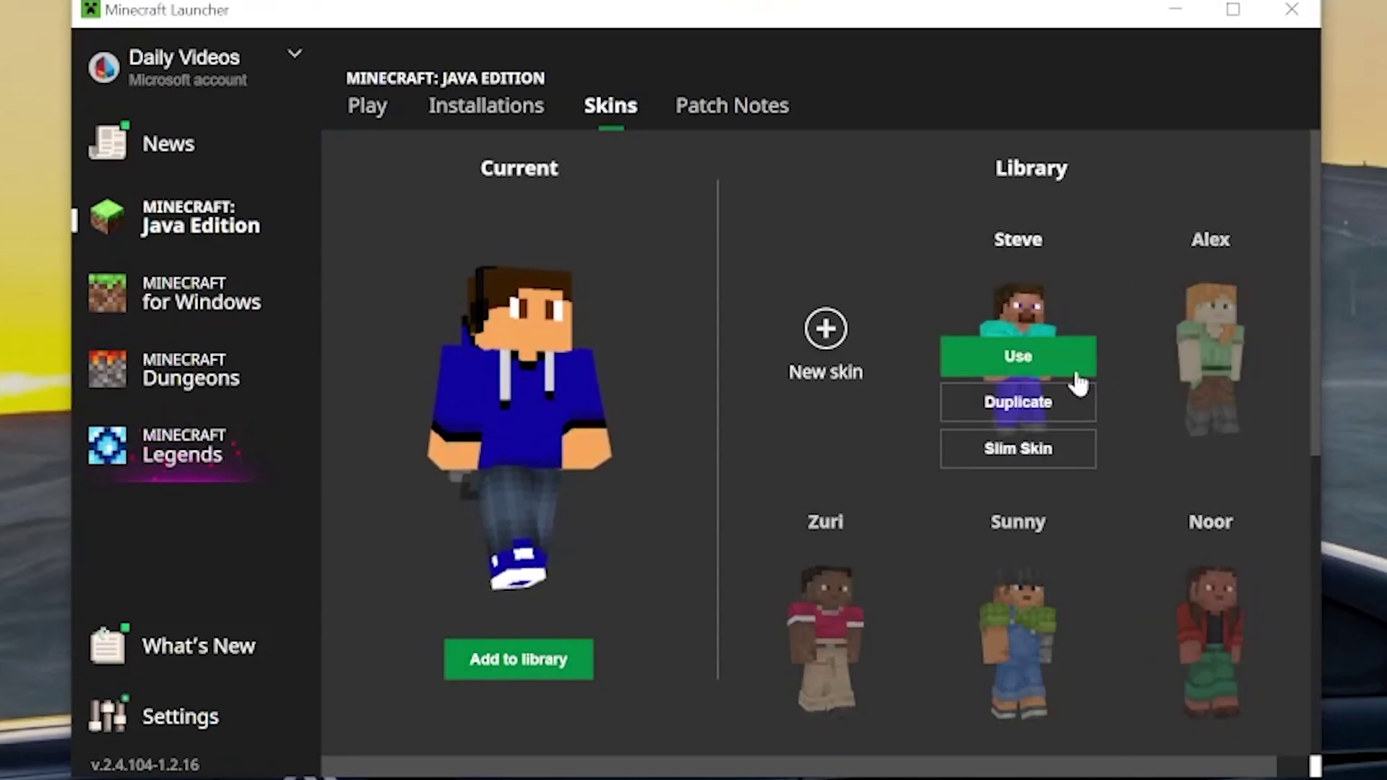
scroll(1124, 372, "down", 6)
scroll(838, 369, "up", 6)
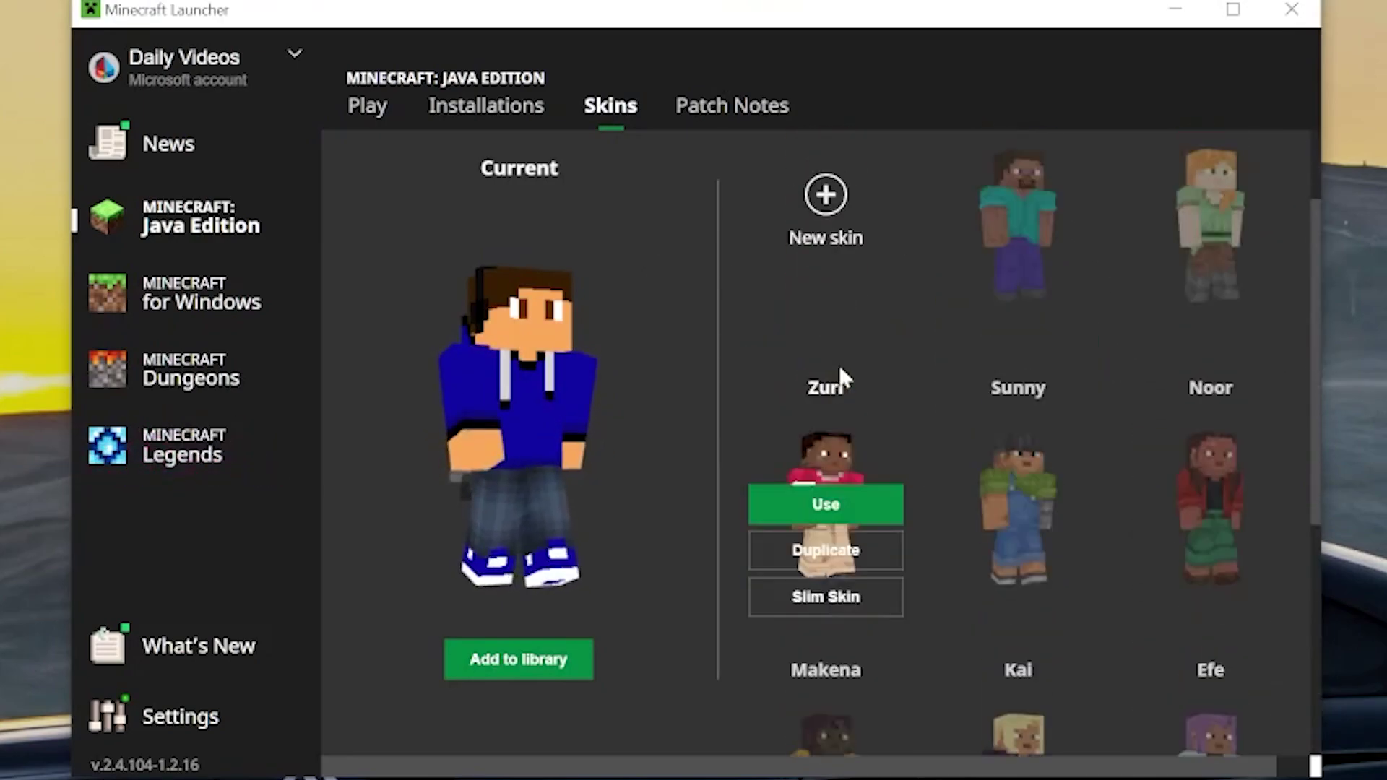
mouse_move(1258, 369)
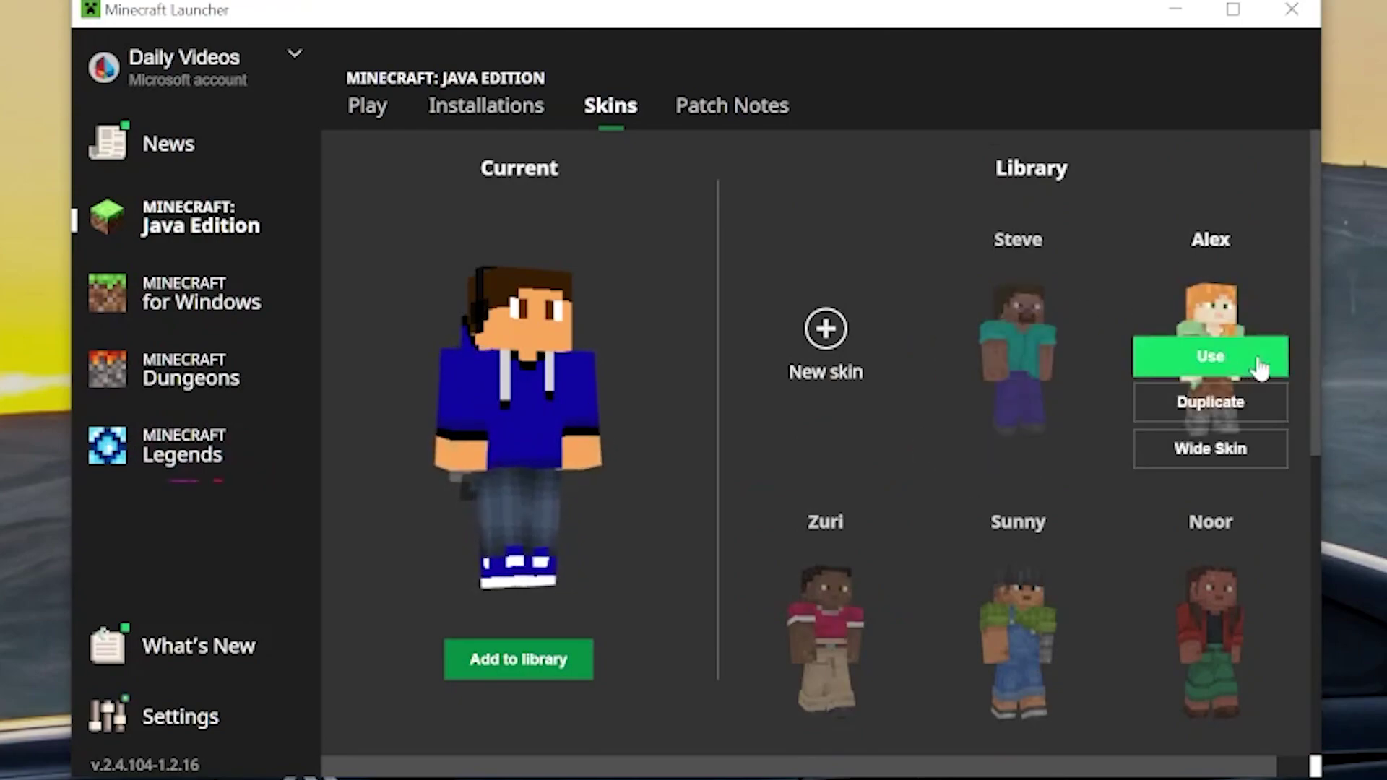
- Add the current skin to the library, name it after its owner, and save and use it
left_click(558, 671)
mouse_move(985, 238)
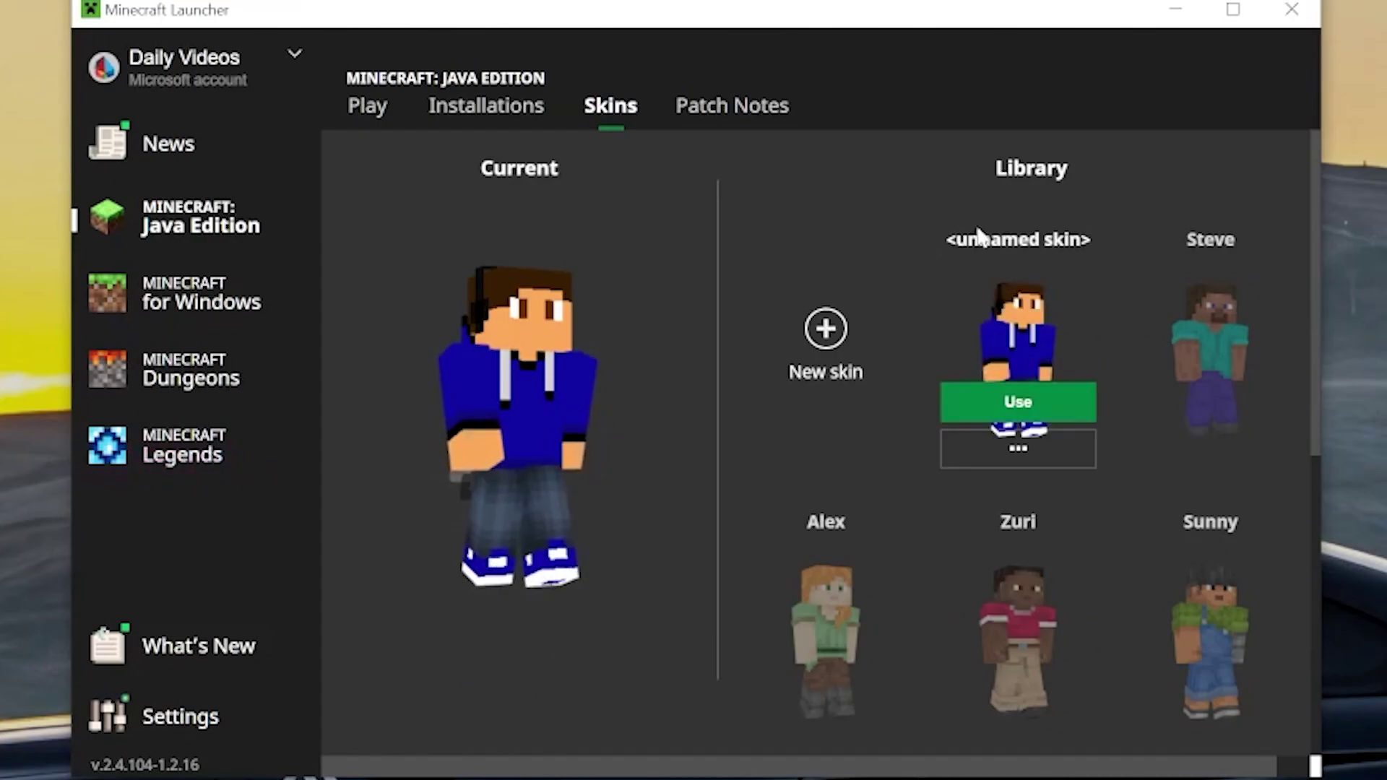
left_click(1030, 462)
left_click(1021, 394)
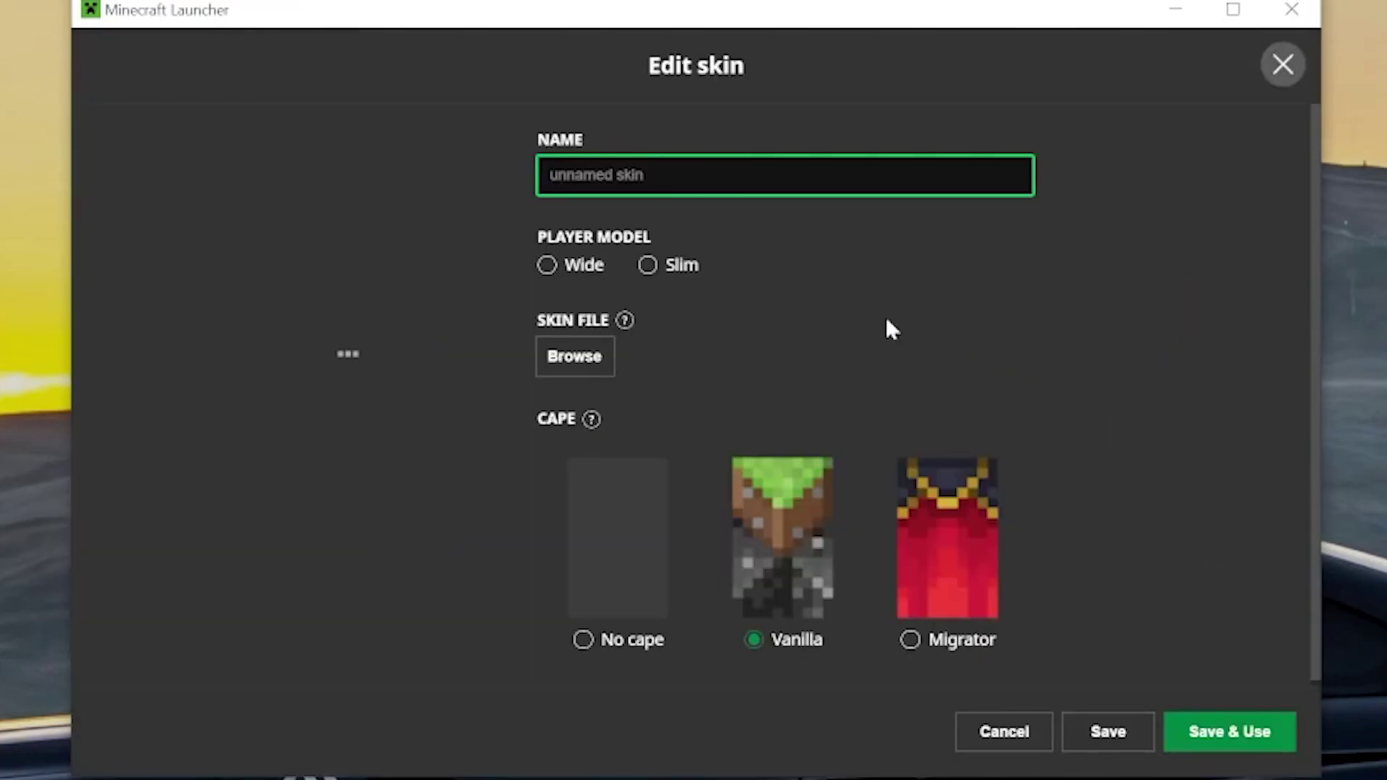
type("Ni")
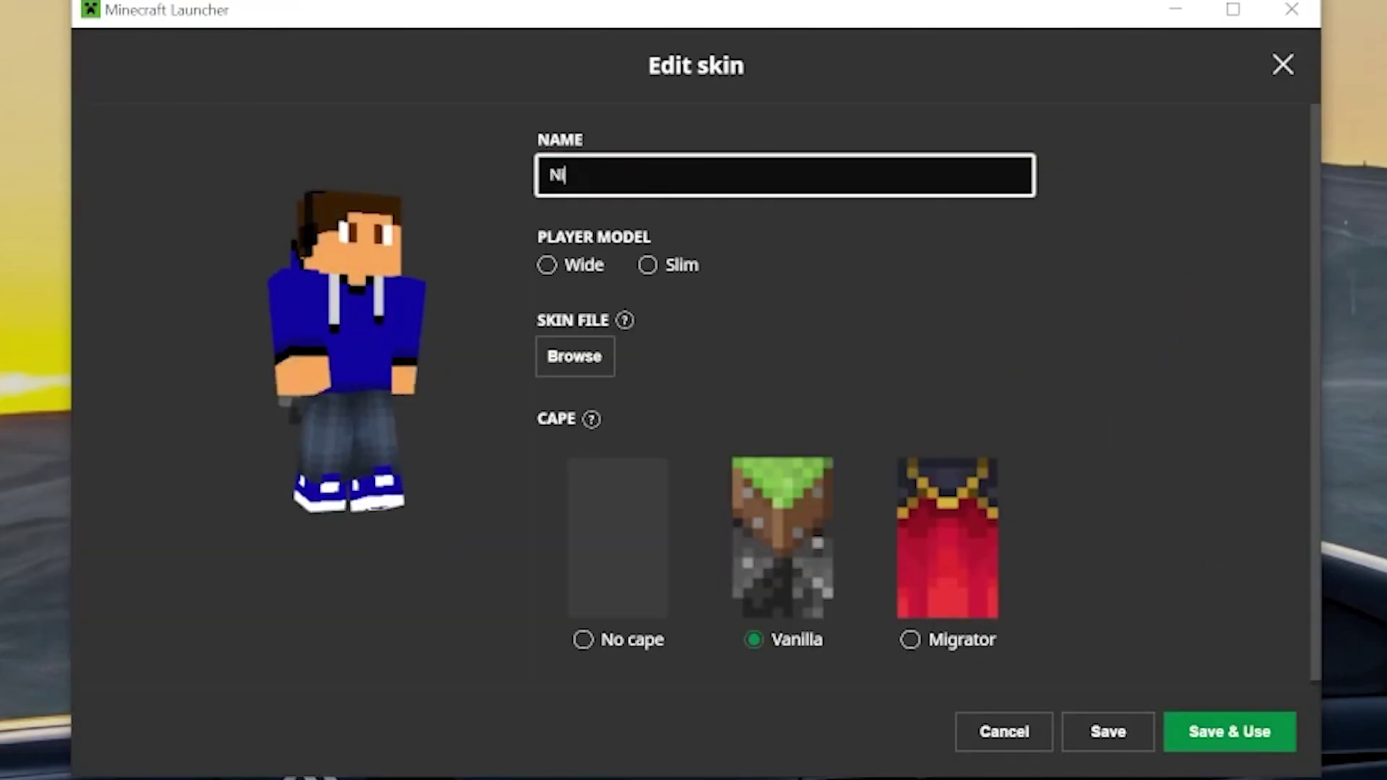
type("c's Skin")
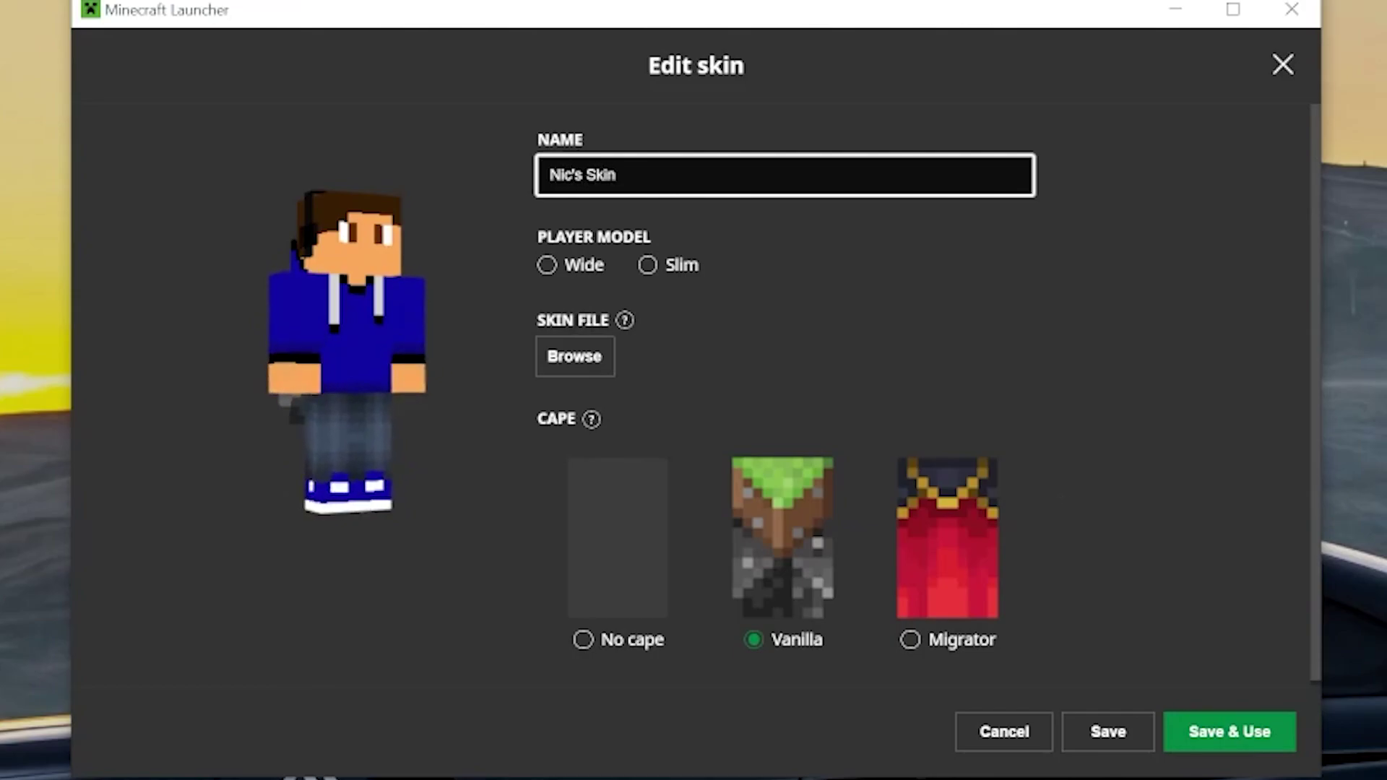
left_click(1222, 744)
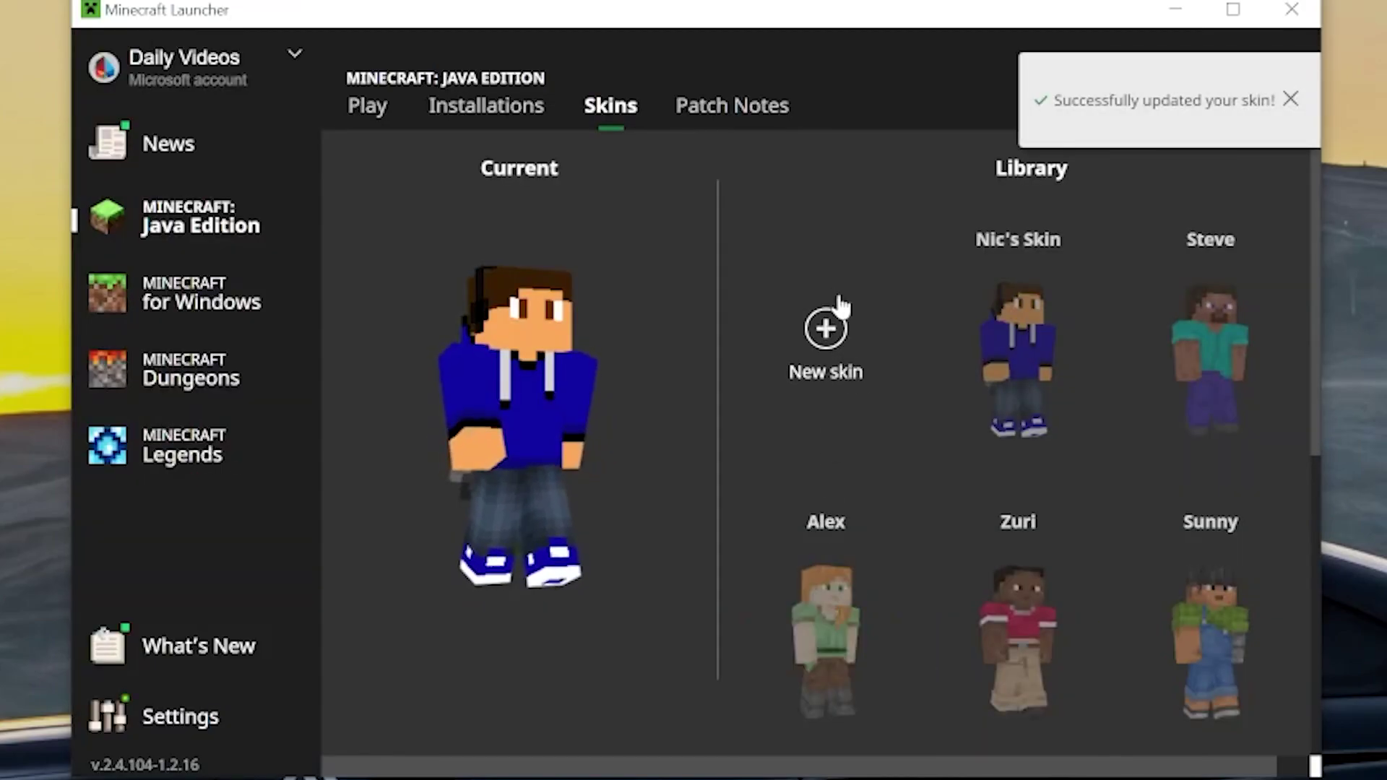
- Start a new library skin named "Knight", compare both player models and set it to Wide
left_click(826, 339)
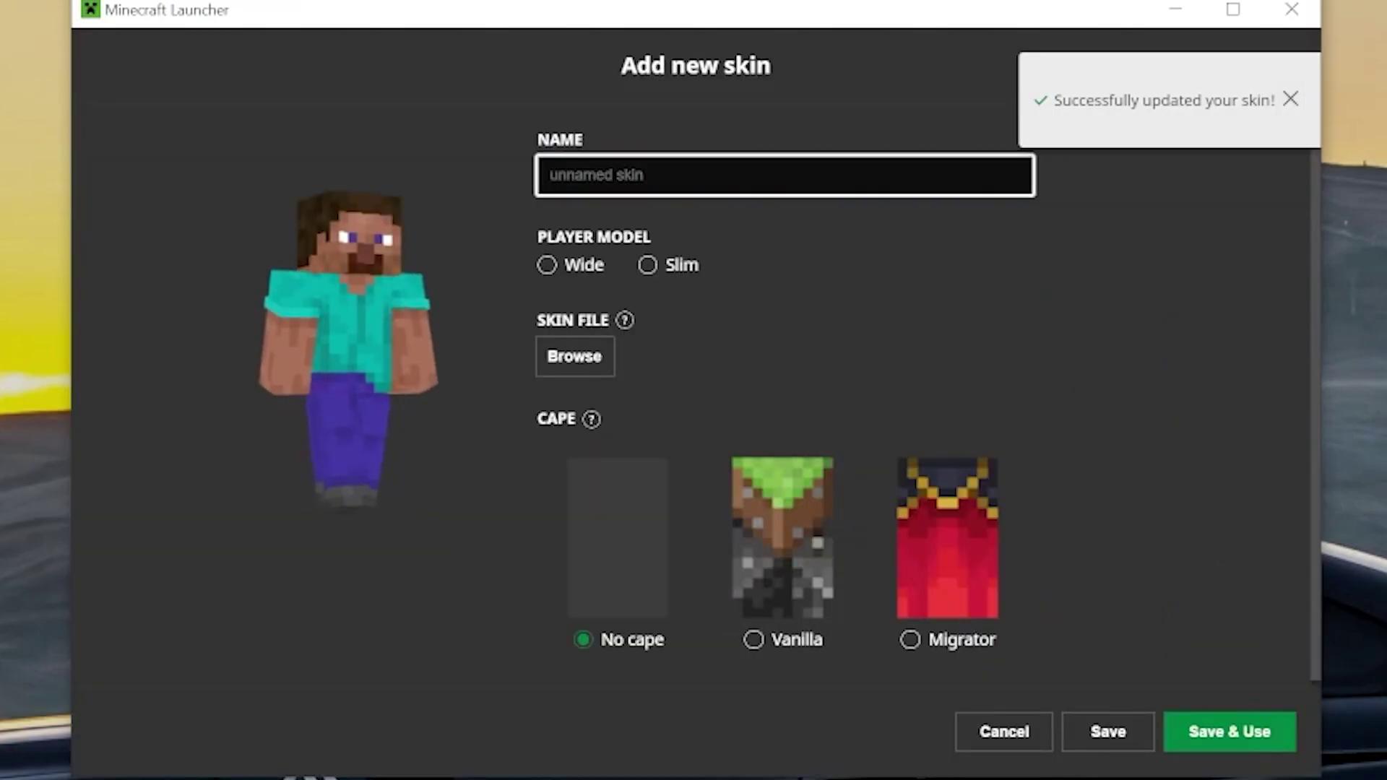
type("Knight")
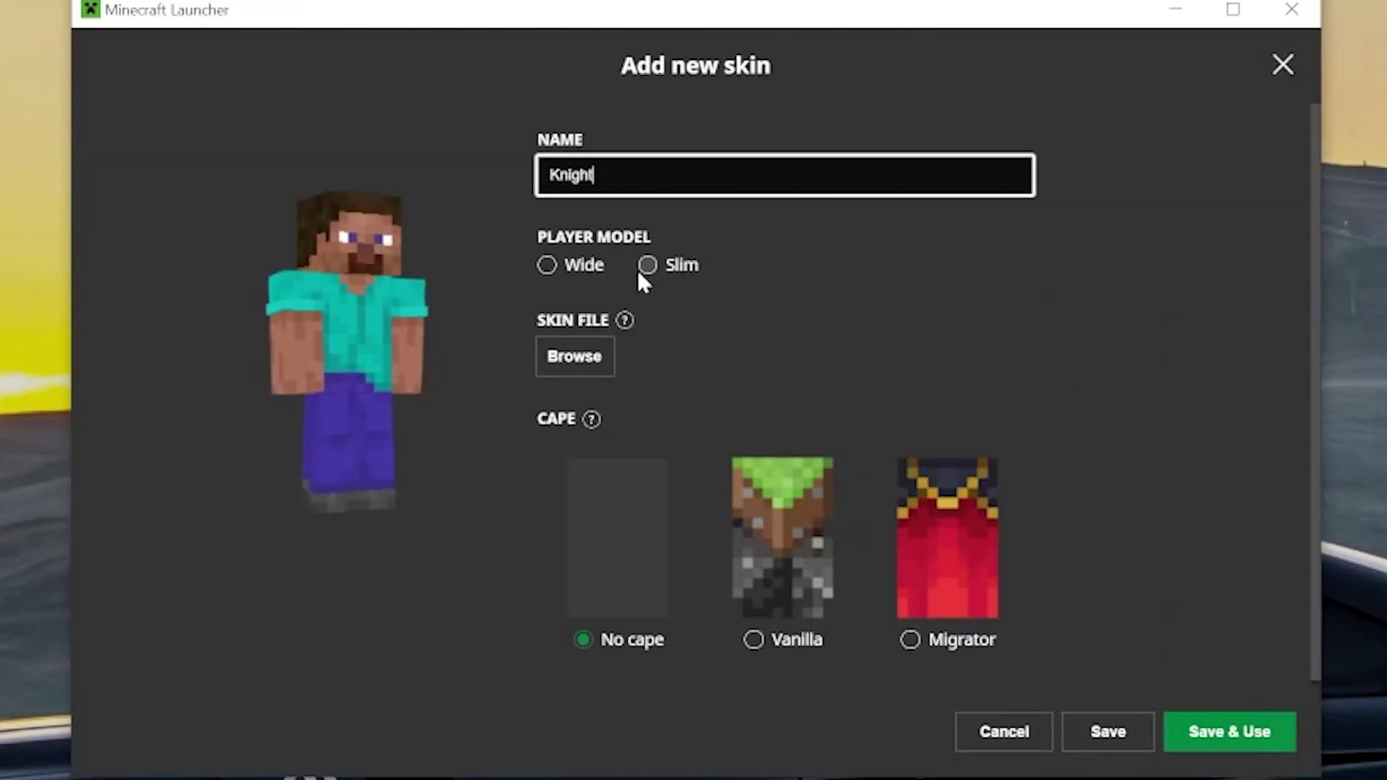
left_click(593, 260)
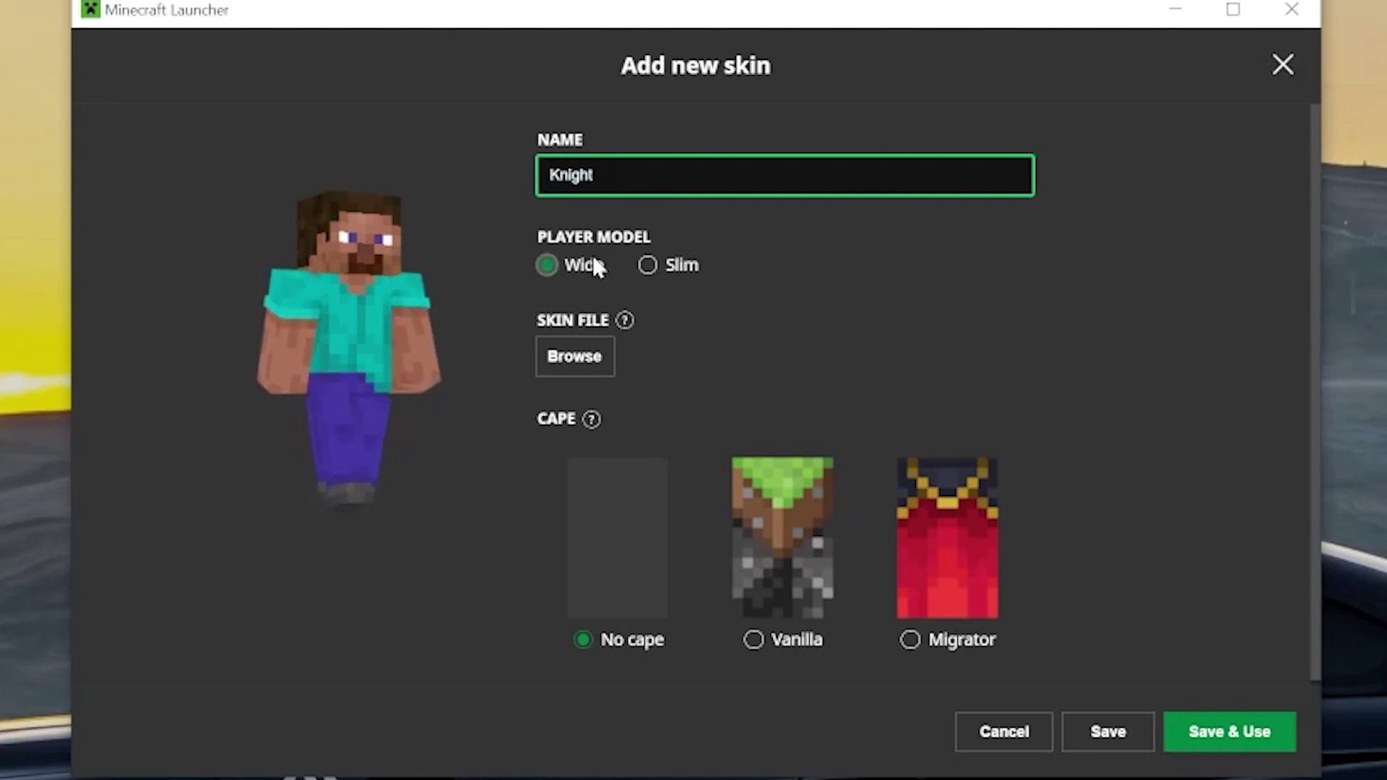
left_click(645, 265)
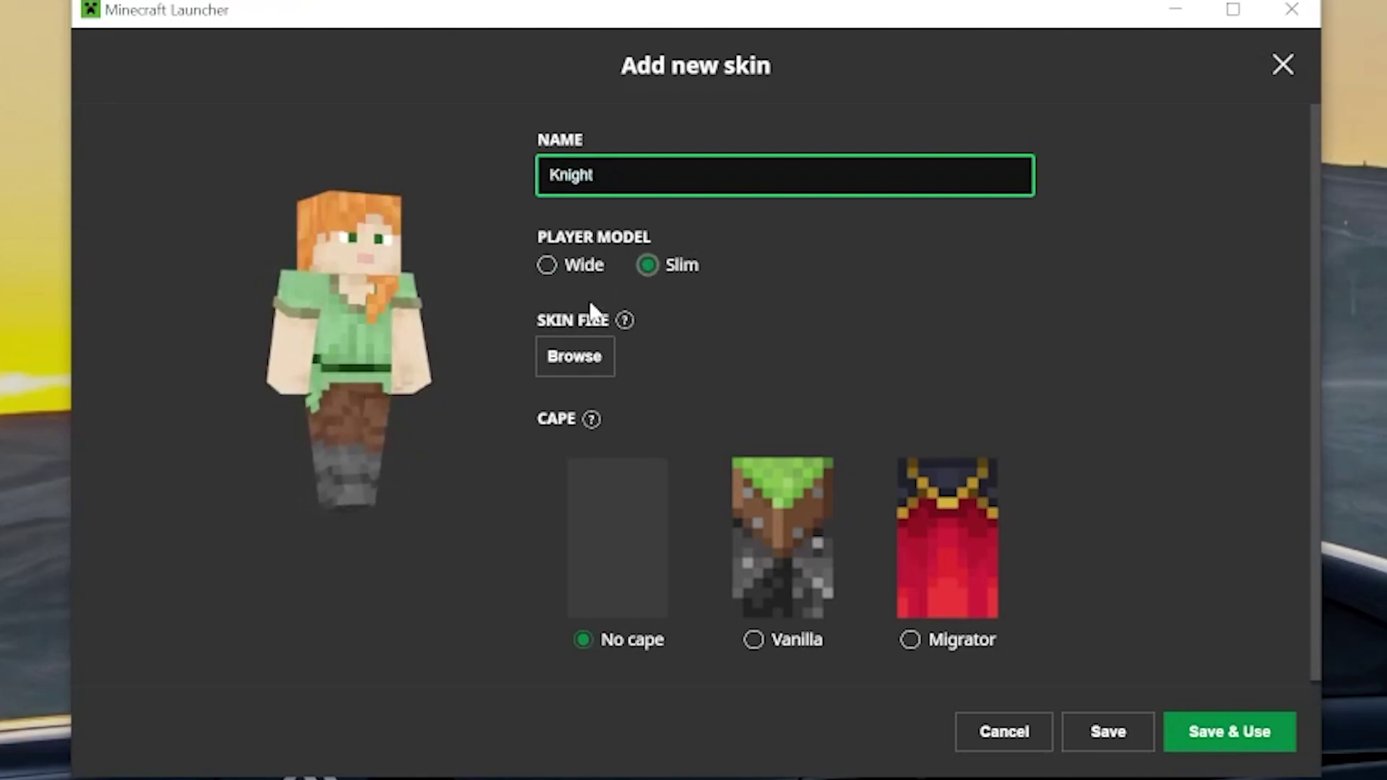
left_click(602, 264)
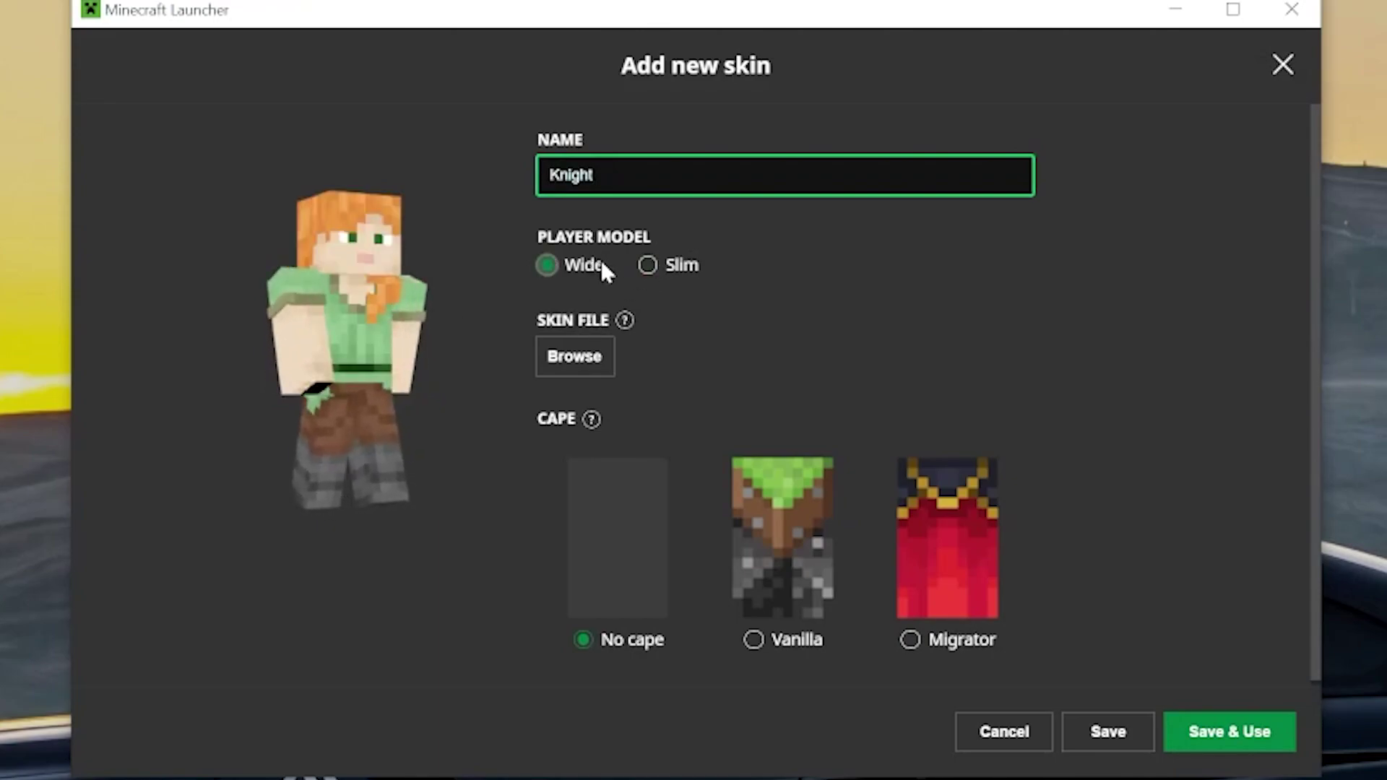
- Load the human-knight-dnd PNG from the Downloads folder as the skin file for the Knight skin
left_click(601, 354)
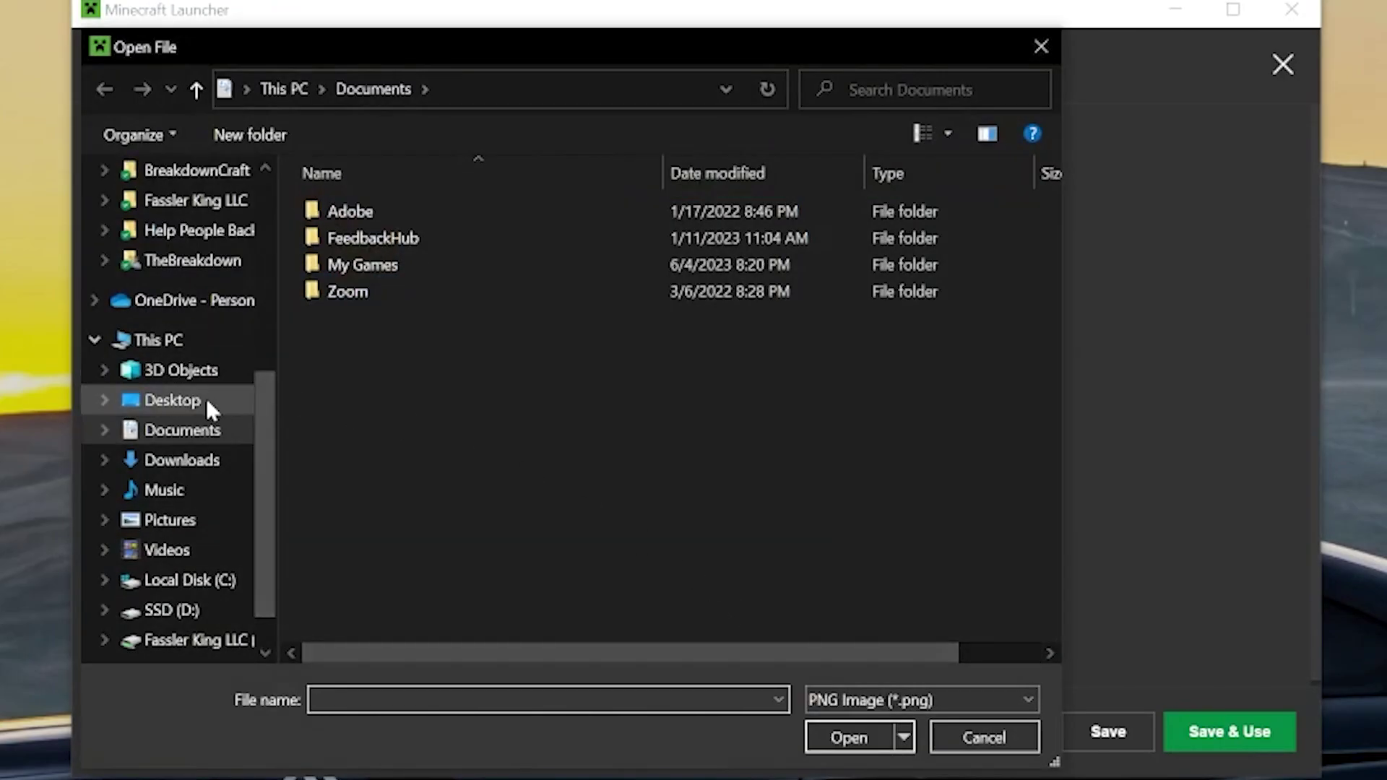
scroll(217, 404, "up", 1)
scroll(181, 394, "down", 2)
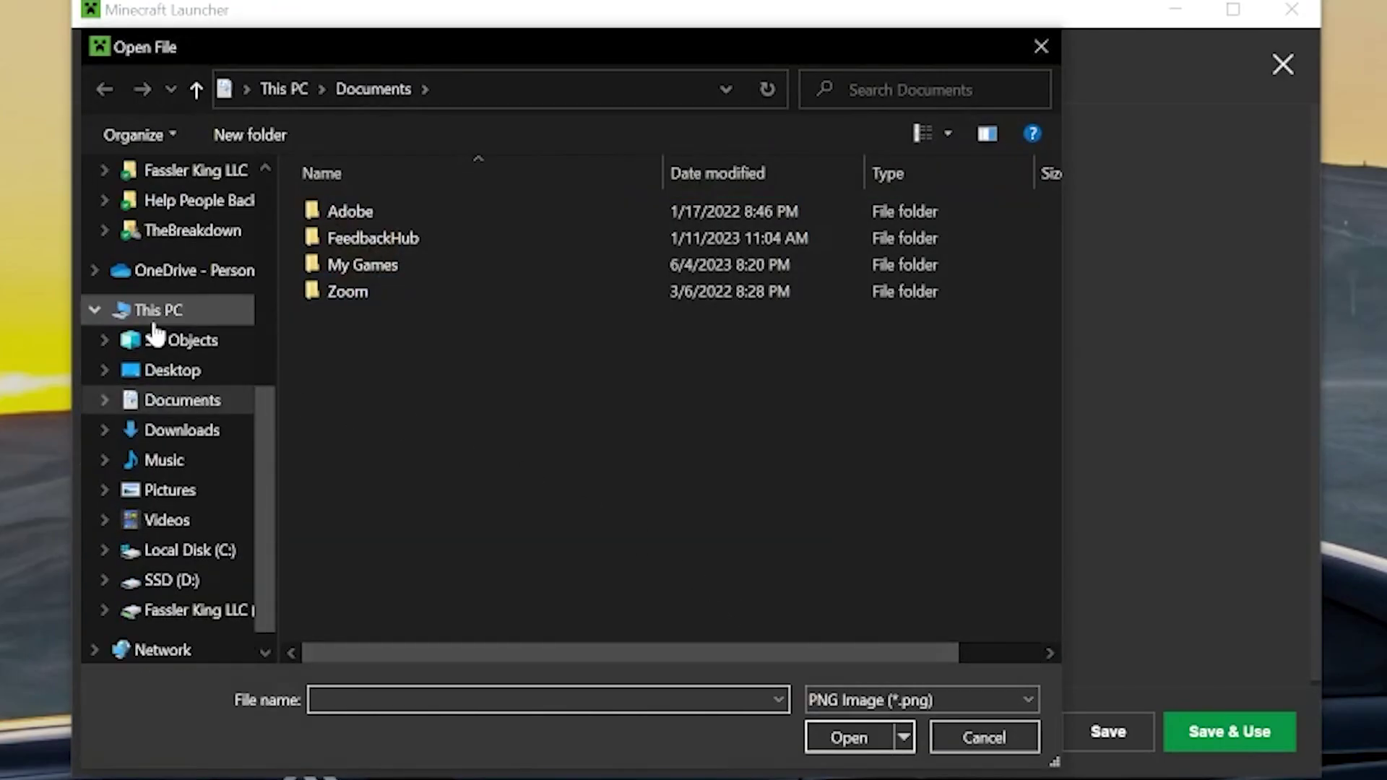
left_click(179, 312)
double_click(715, 289)
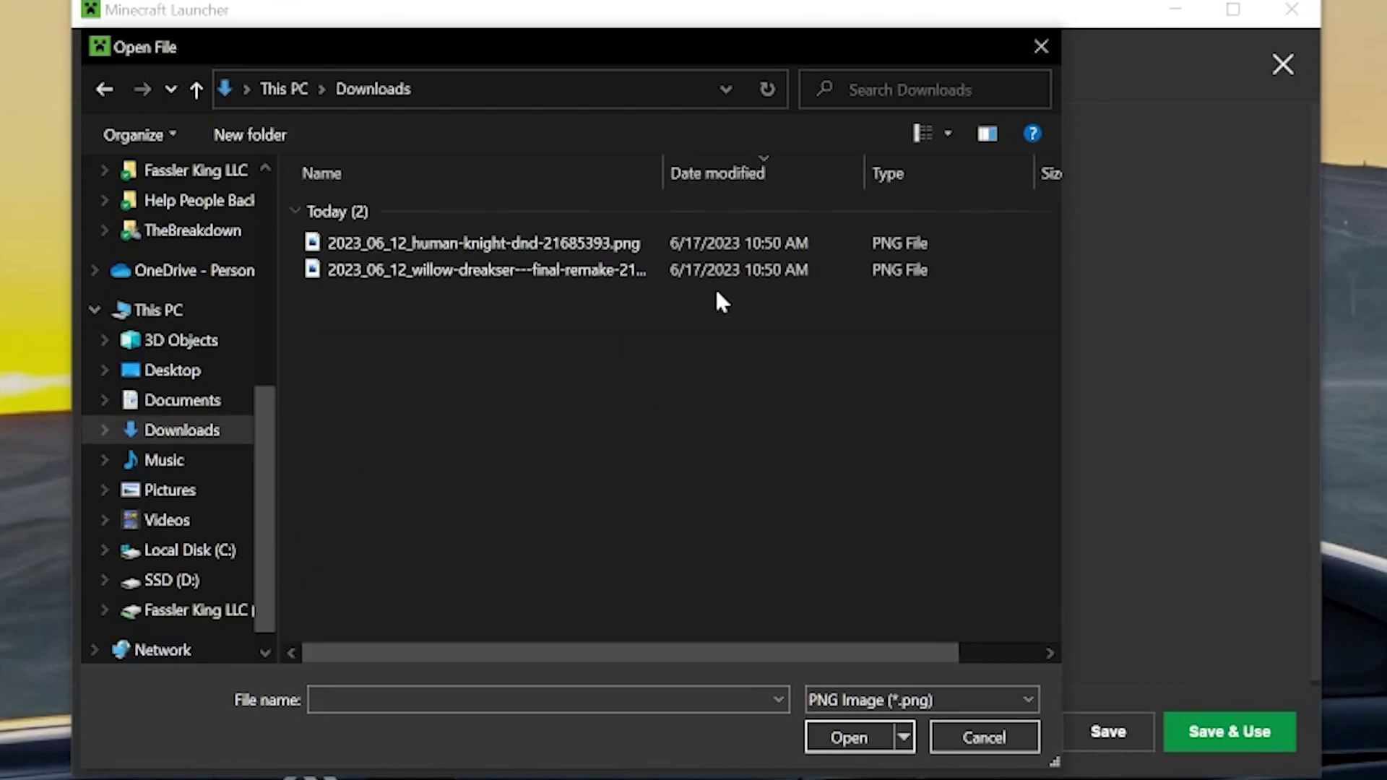
double_click(520, 244)
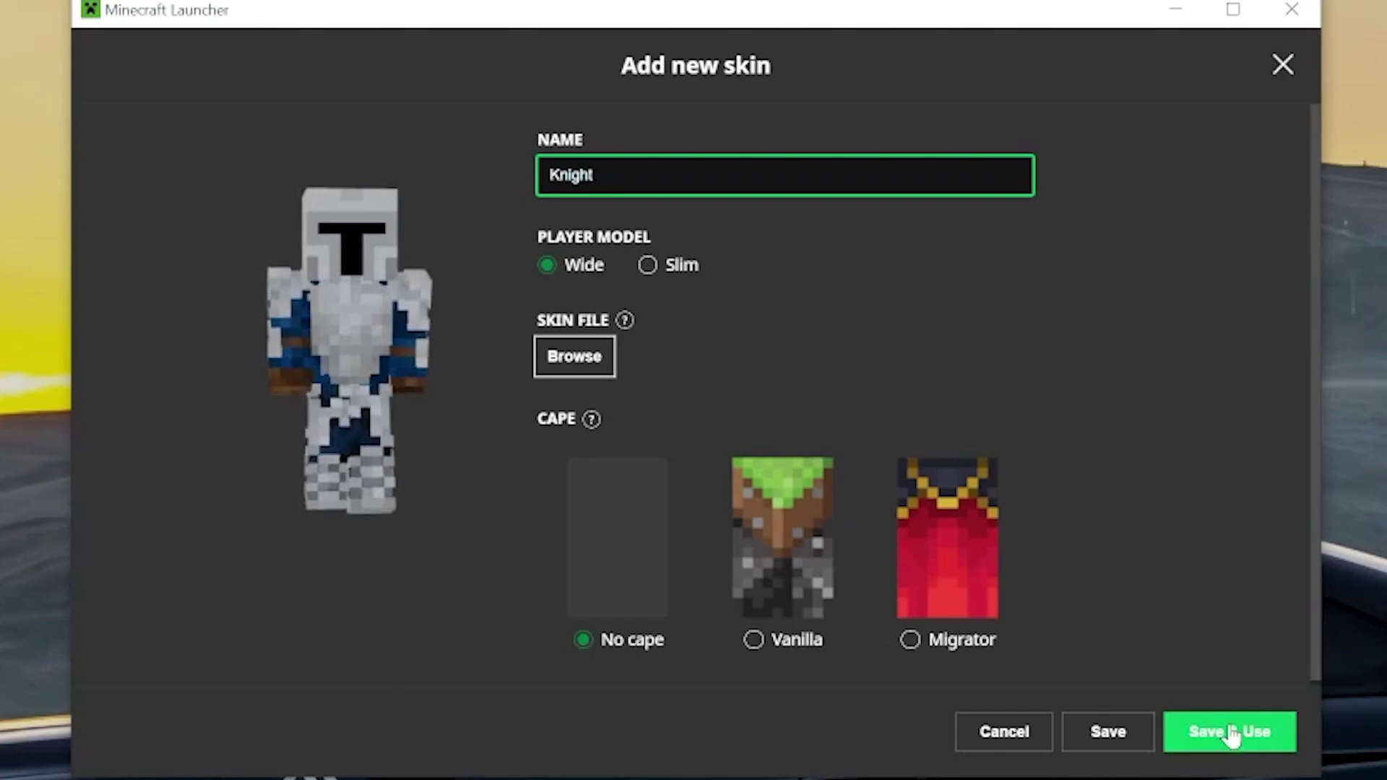
- Compare the Vanilla and Migrator capes, choose Vanilla for the Knight skin, and save and use it
left_click(780, 599)
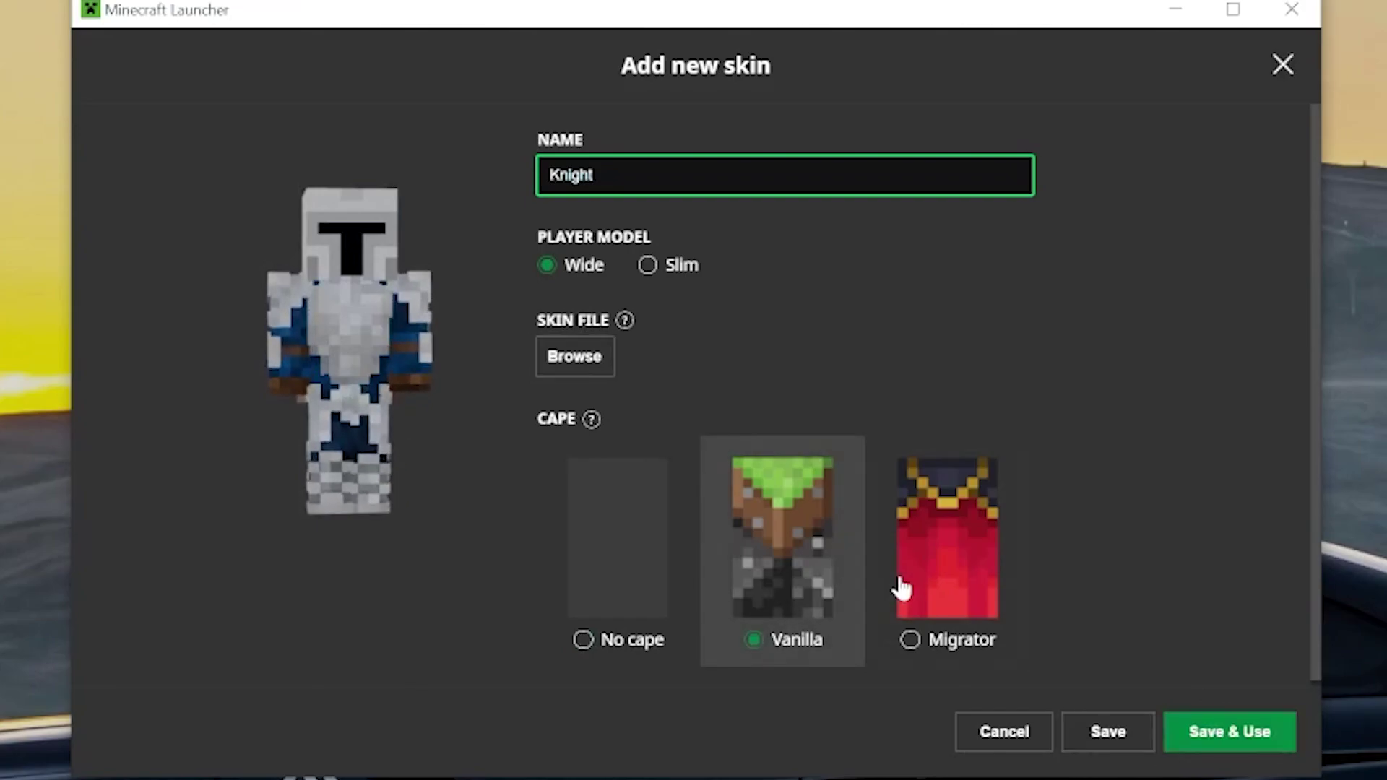
left_click(914, 578)
left_click(800, 589)
left_click(1261, 740)
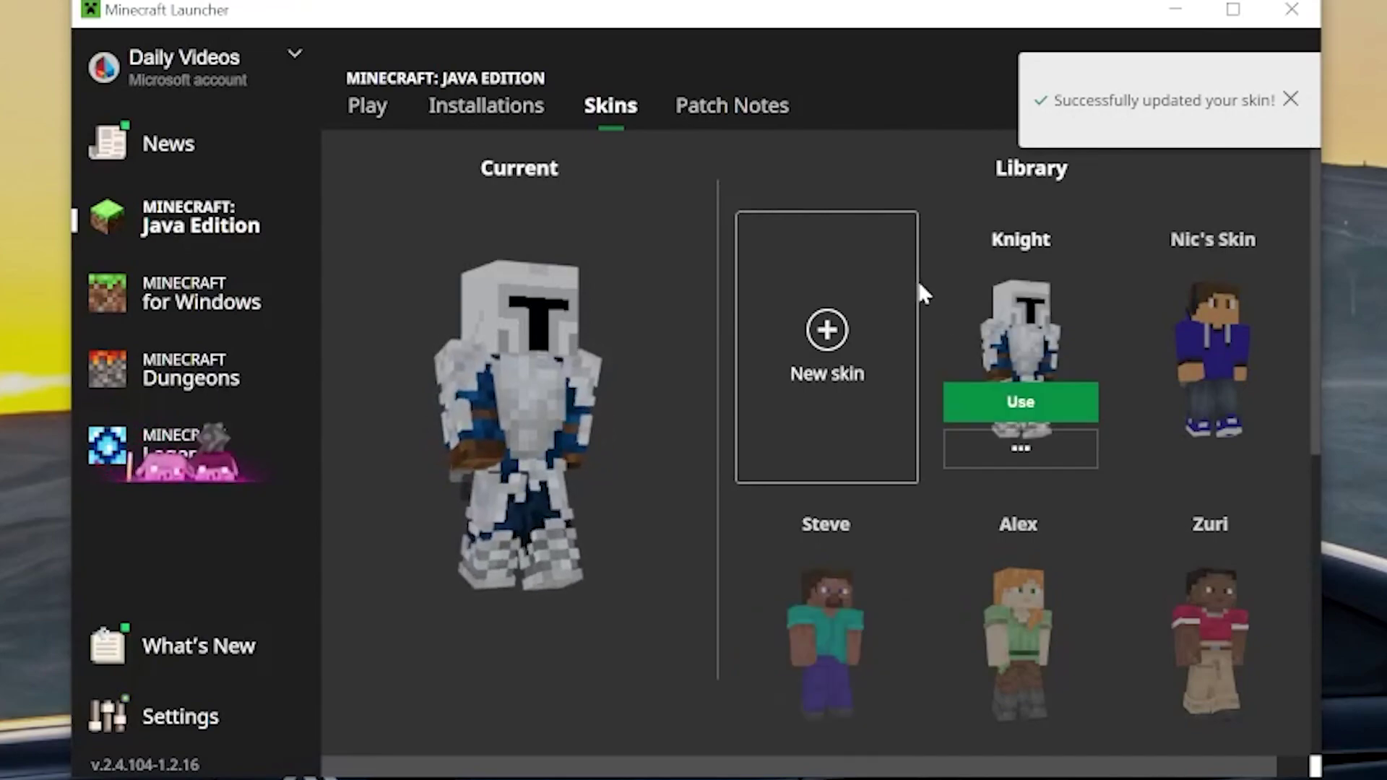
- Add a library skin named "Medieval" with the Wide model, the downloaded willow-dreakser PNG and the Migrator cape, and save it without using it
left_click(831, 365)
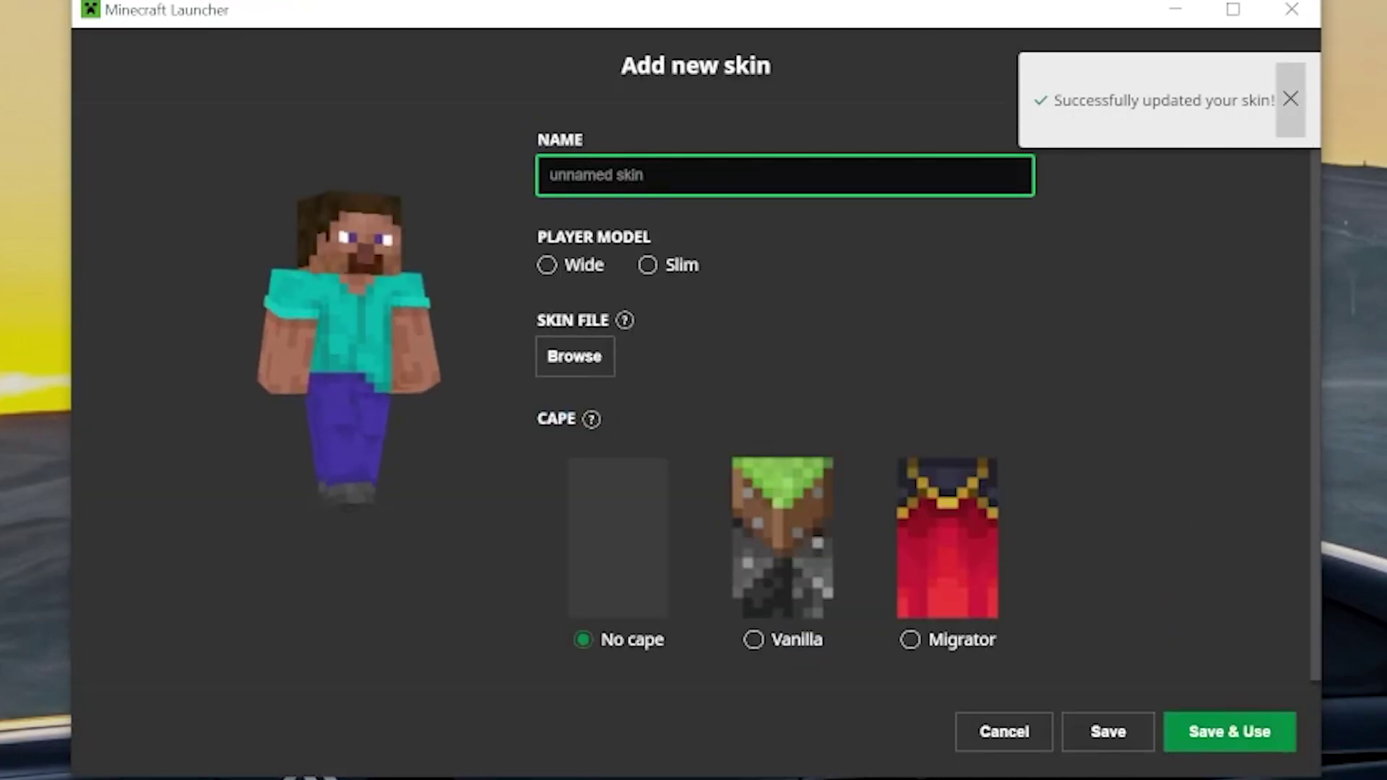
type("Medieval")
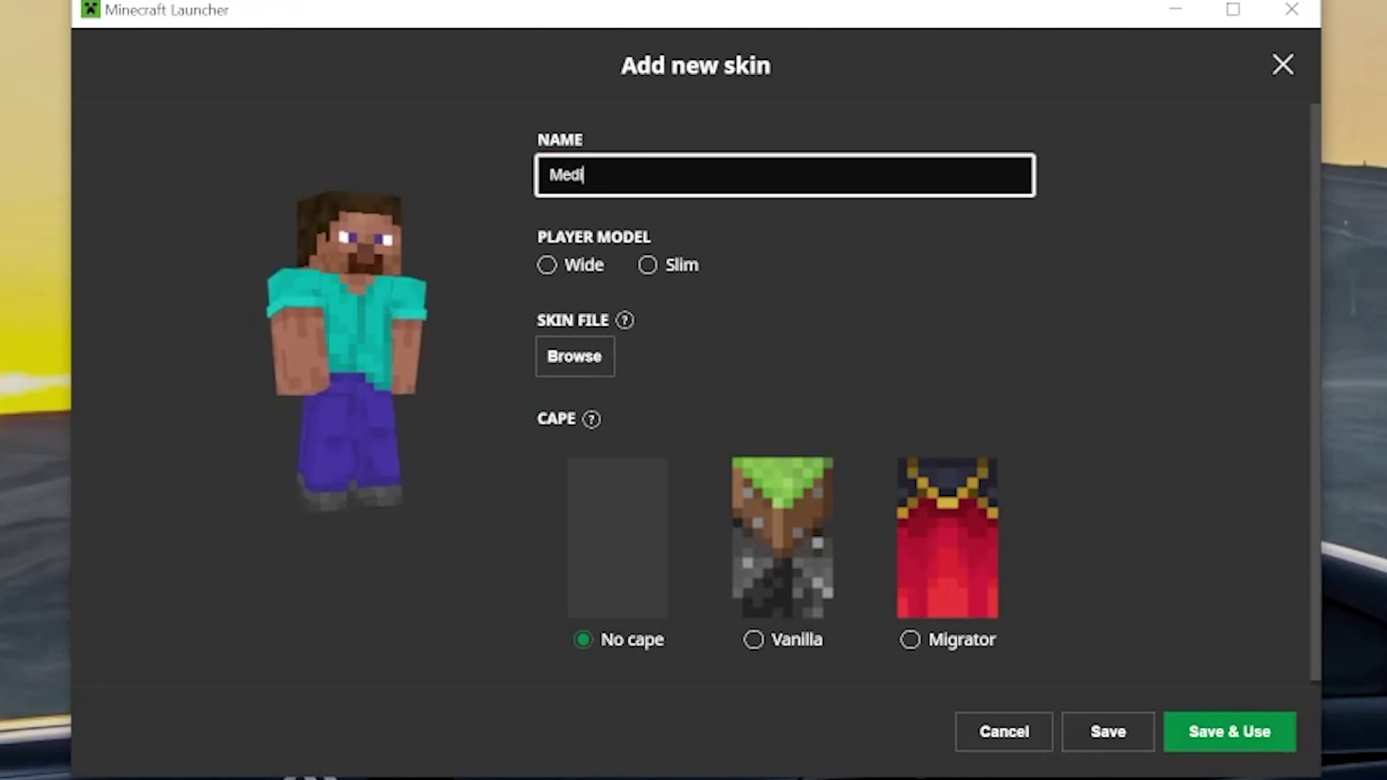
left_click(557, 269)
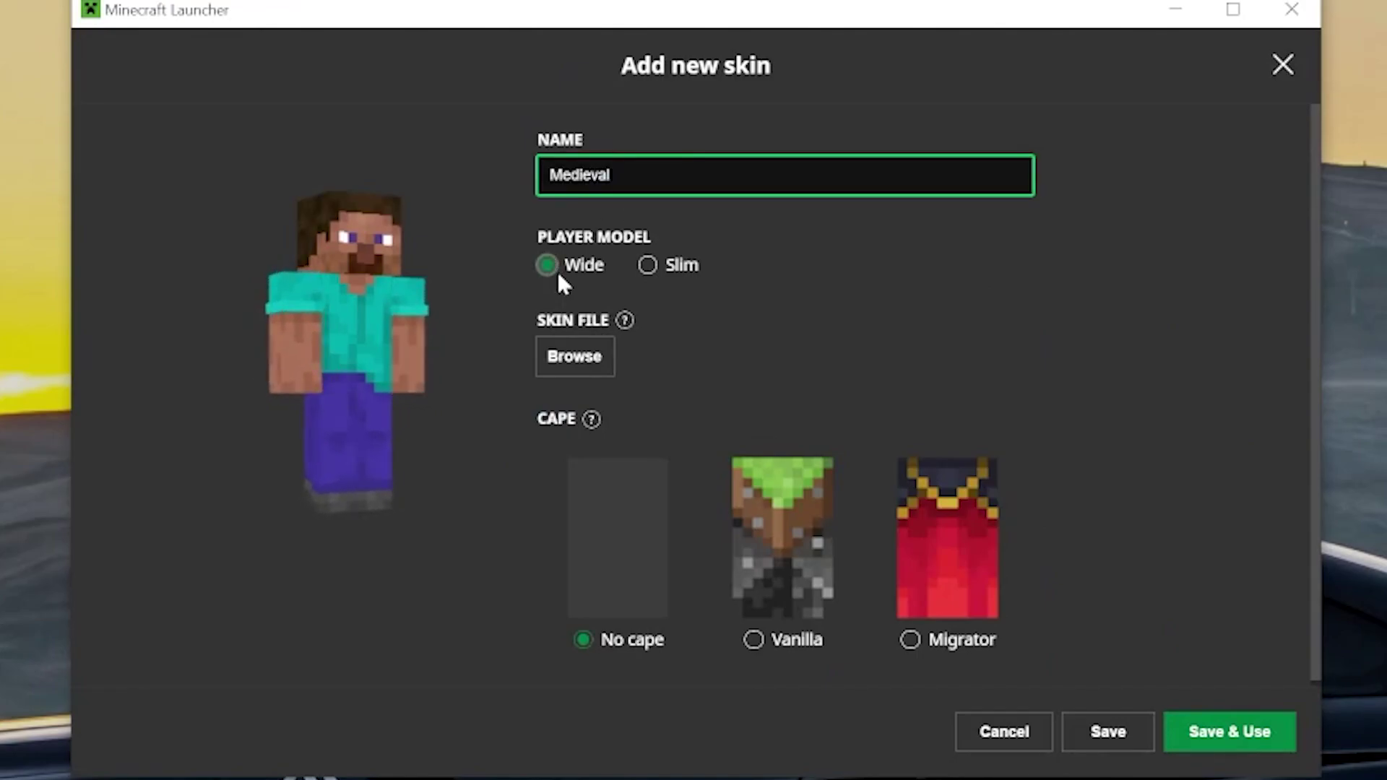
left_click(559, 366)
double_click(458, 271)
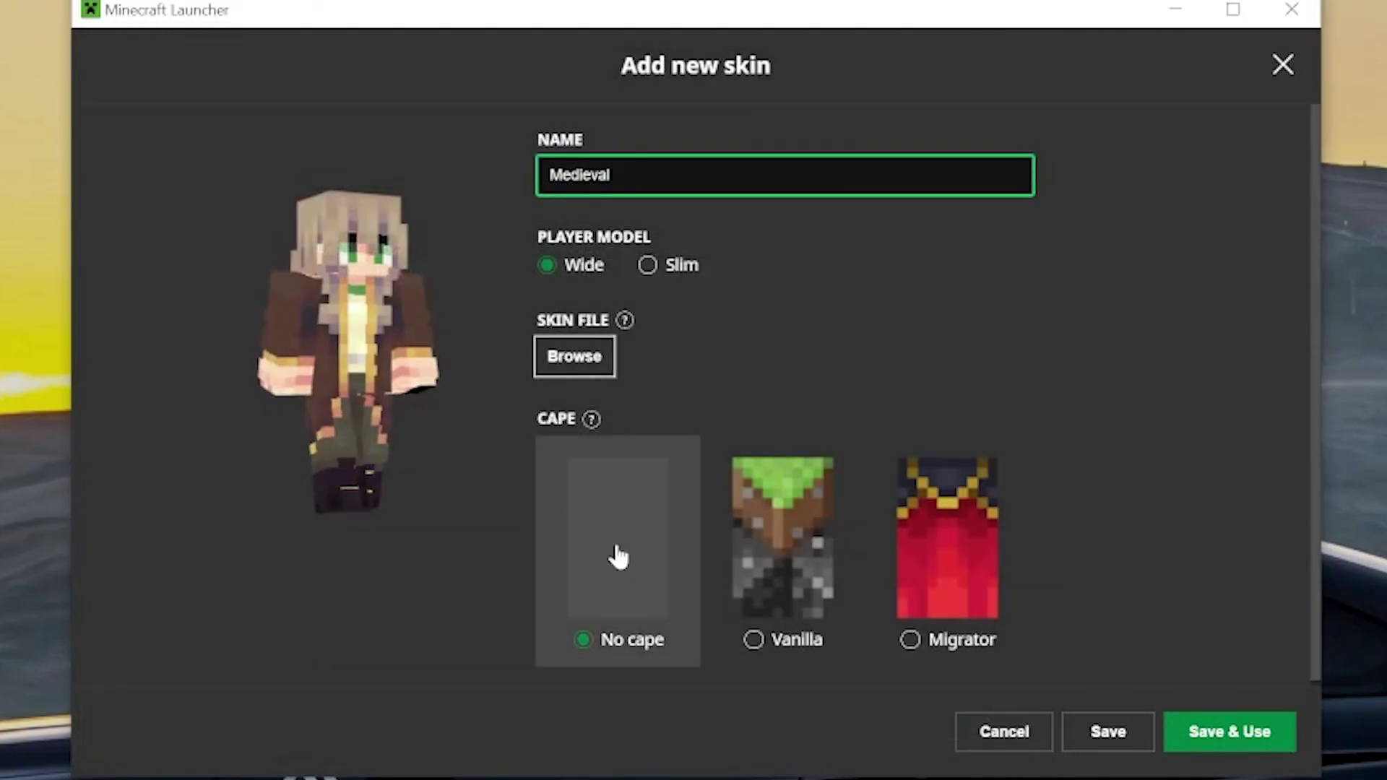
left_click(922, 557)
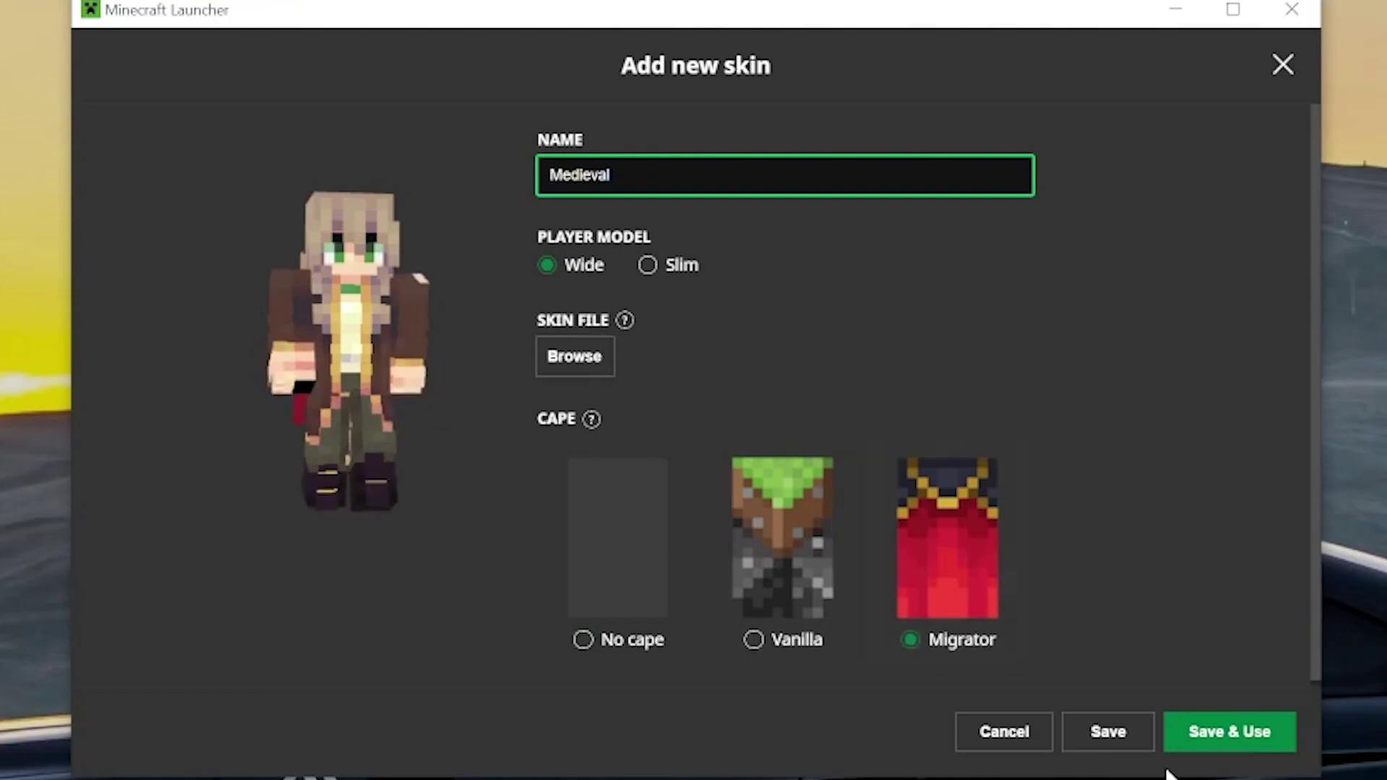
left_click(1126, 741)
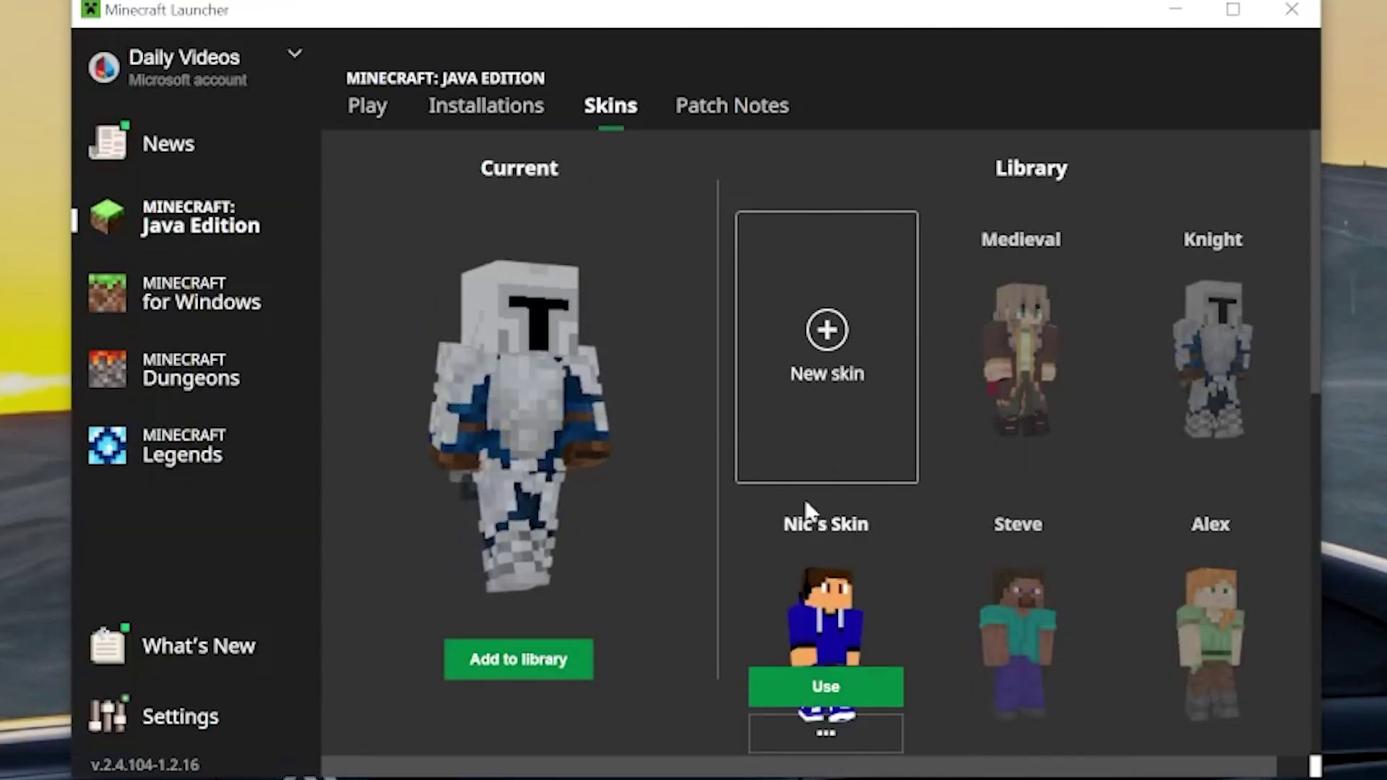
- Make the Medieval library skin the current skin and launch Minecraft: Java Edition
mouse_move(1068, 375)
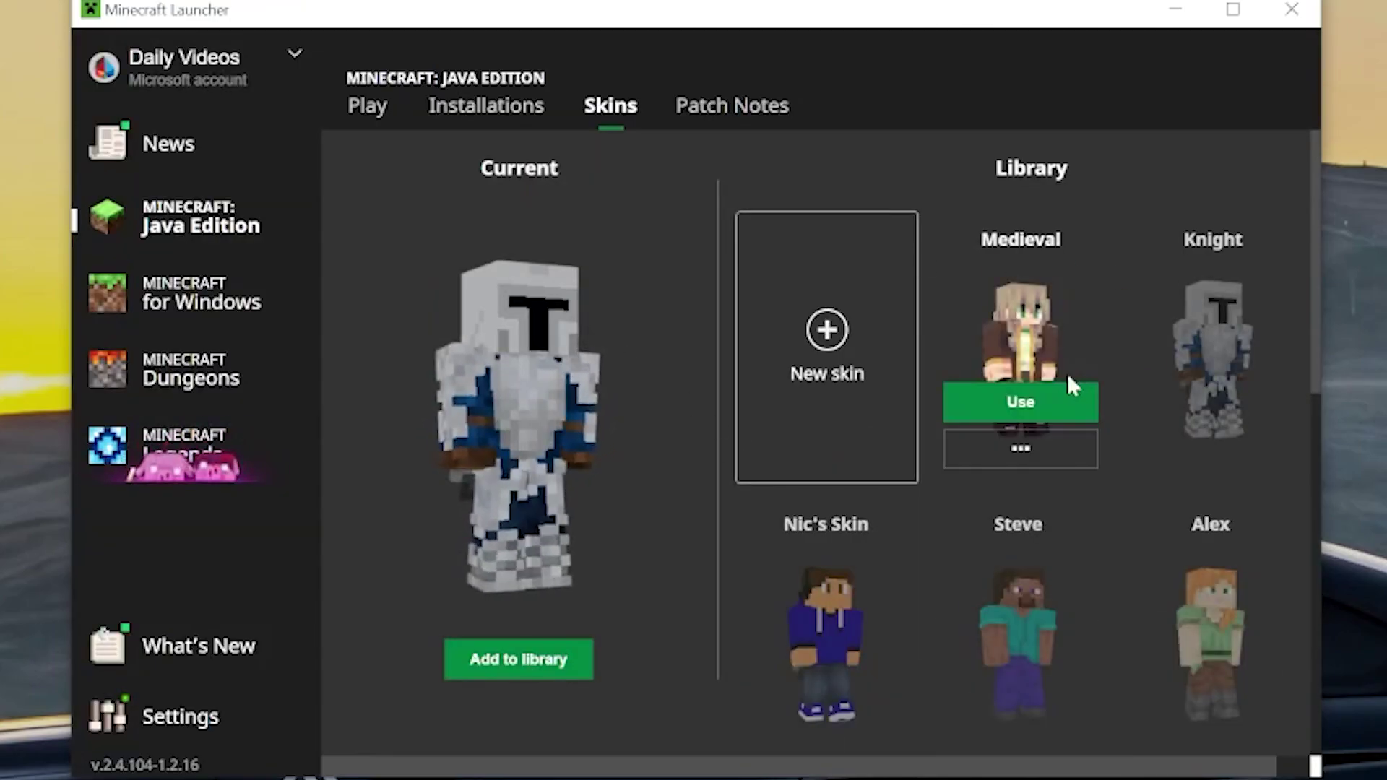
left_click(1021, 403)
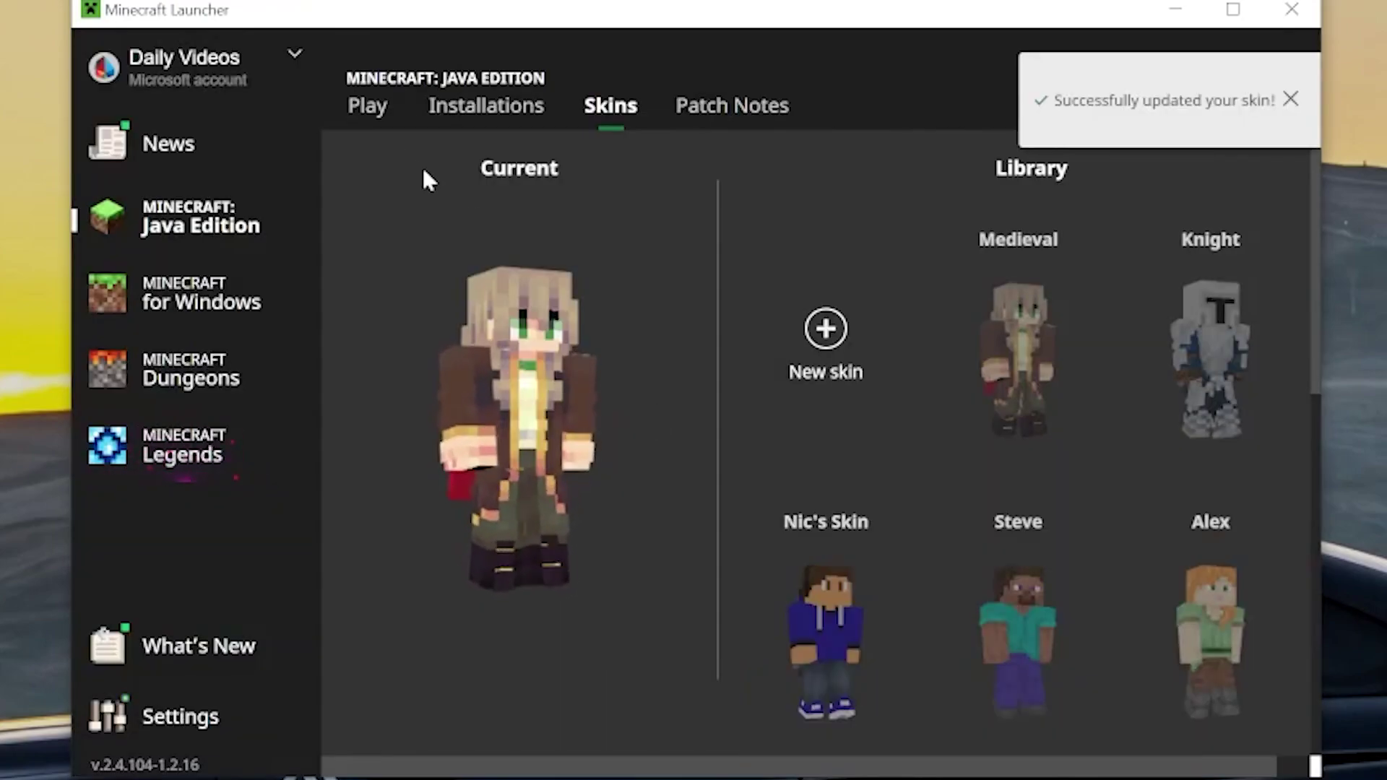
left_click(380, 128)
left_click(829, 585)
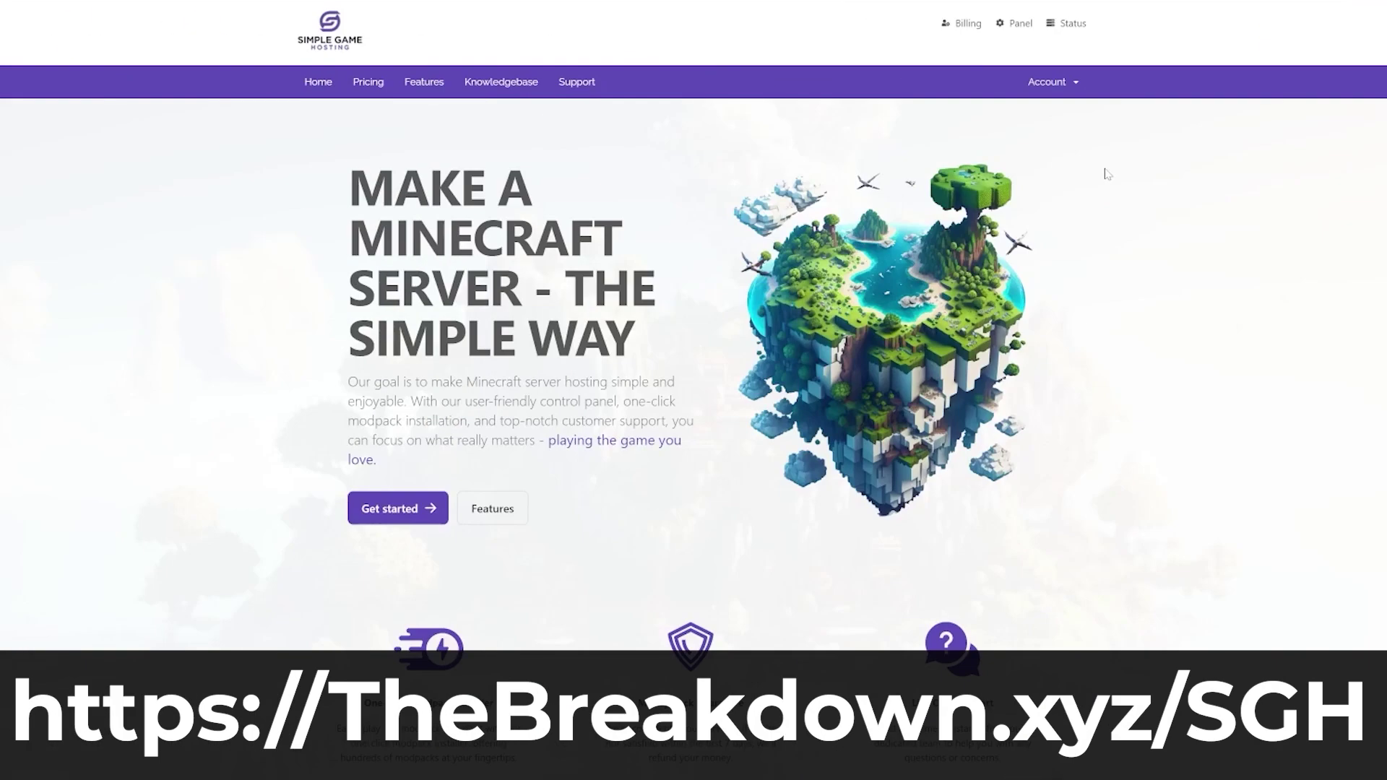
- Look over the Simple Game Hosting website's home page and features page, including the file manager and modpack sections
scroll(1105, 174, "down", 5)
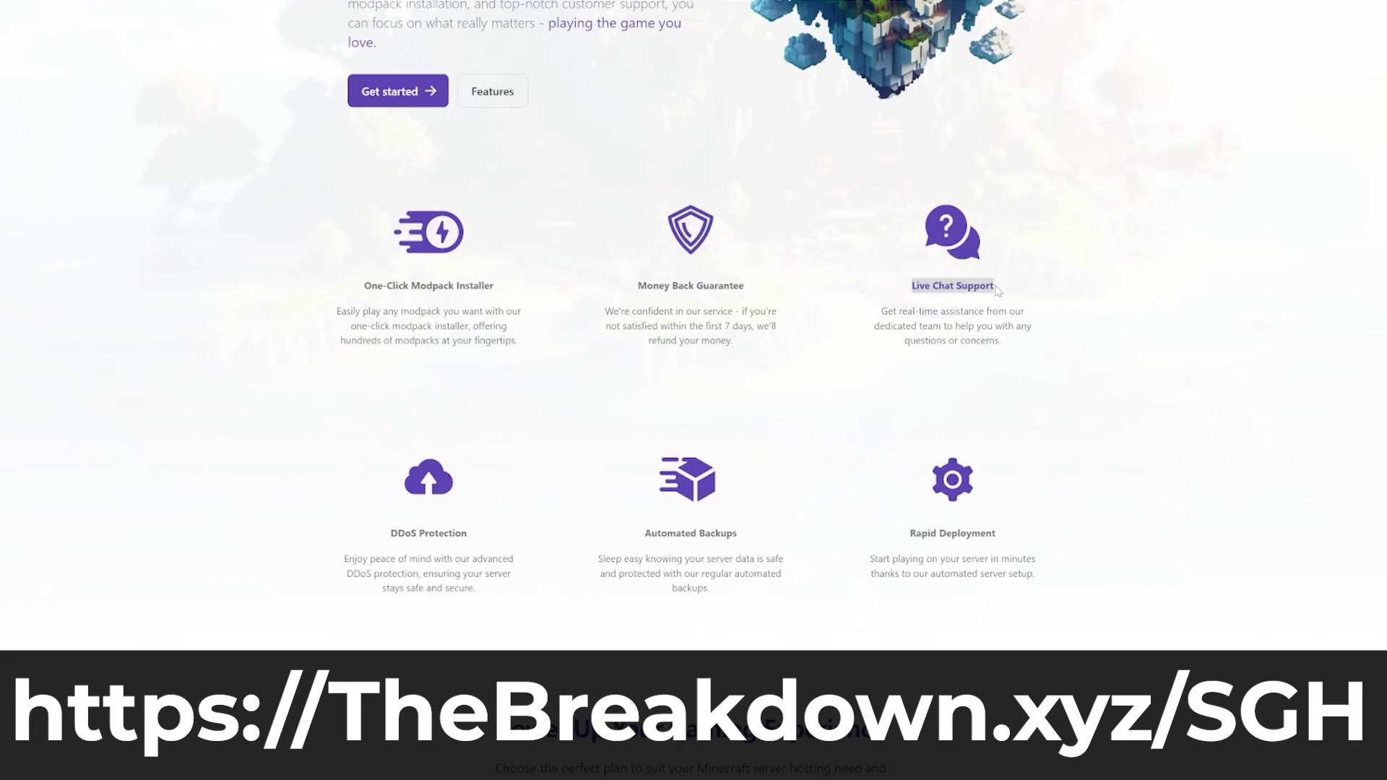
left_click(915, 203)
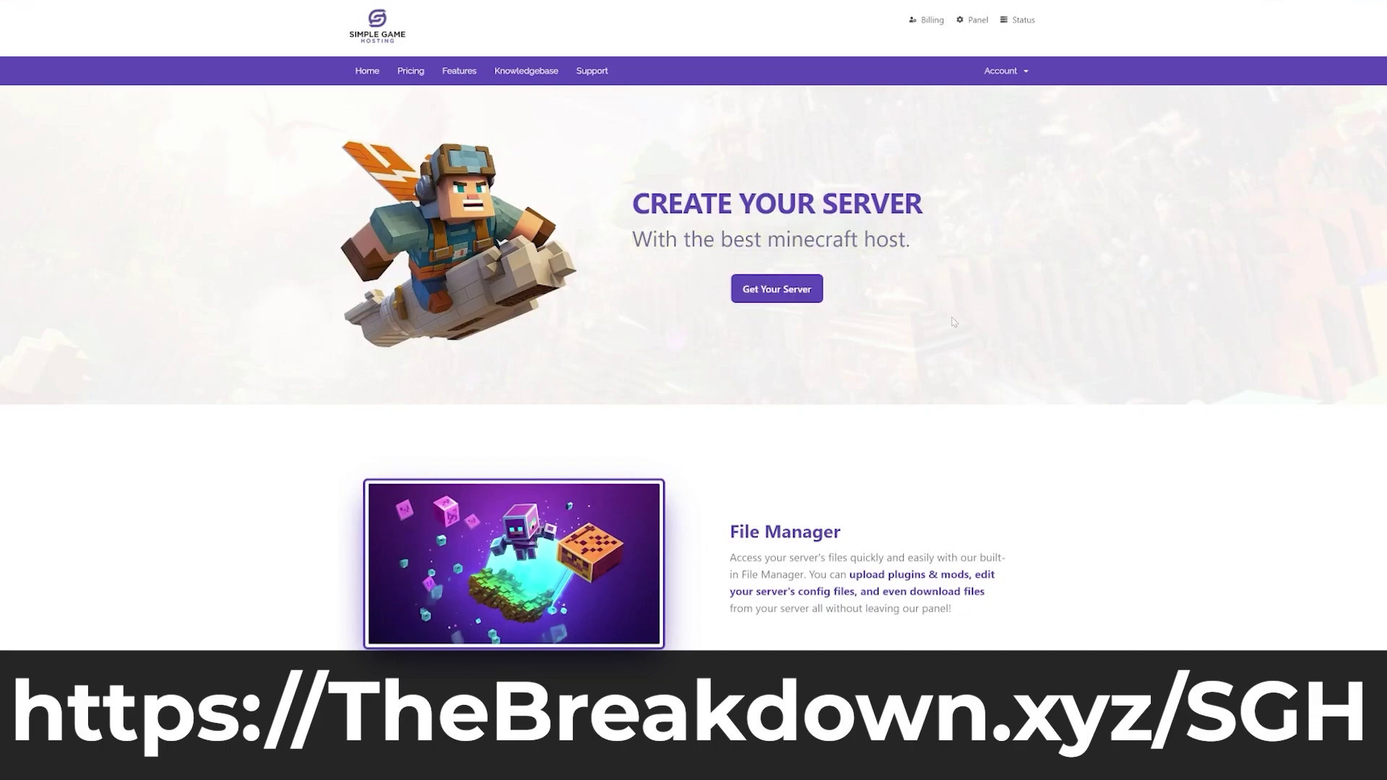
scroll(952, 318, "down", 5)
scroll(963, 334, "down", 7)
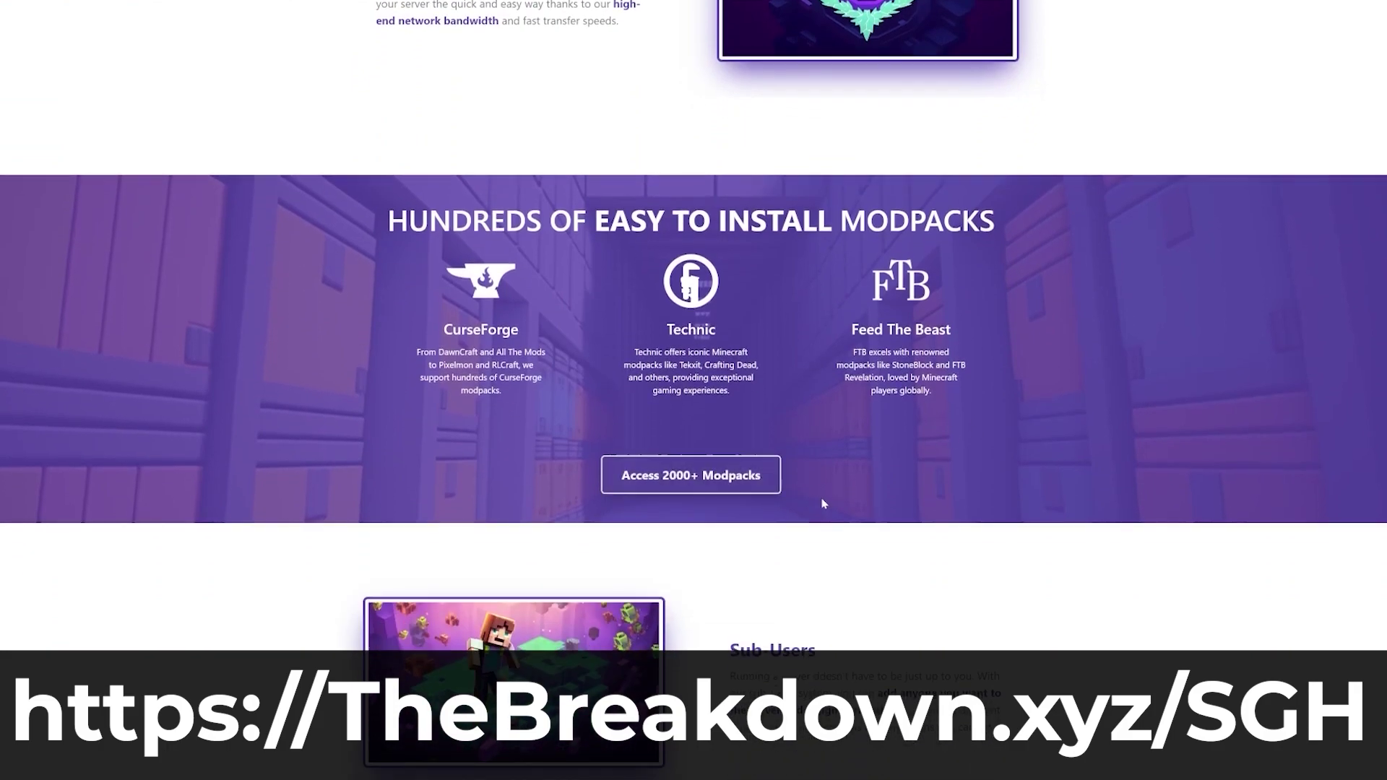
scroll(750, 486, "down", 7)
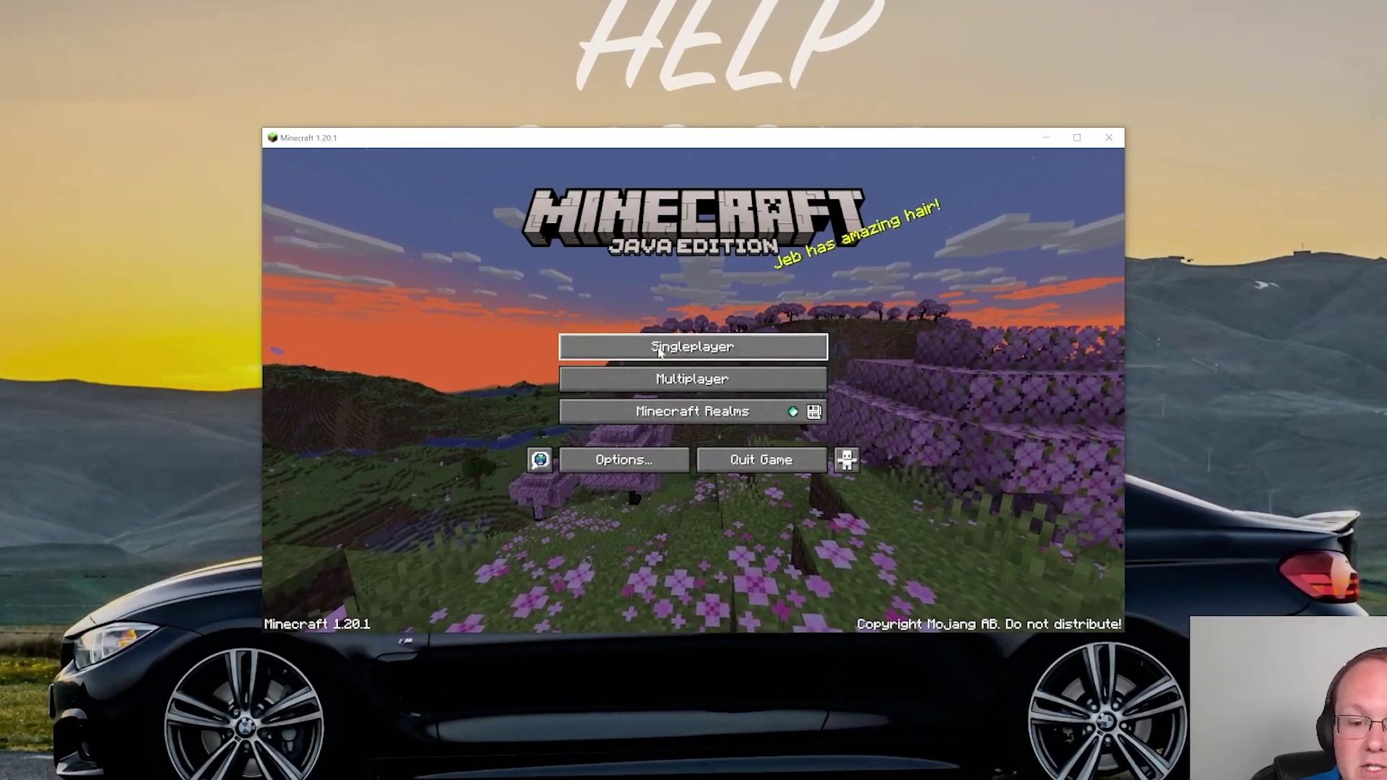
- Switch to Minecraft, enter a singleplayer world and view the character from the front in third person
left_click(658, 352)
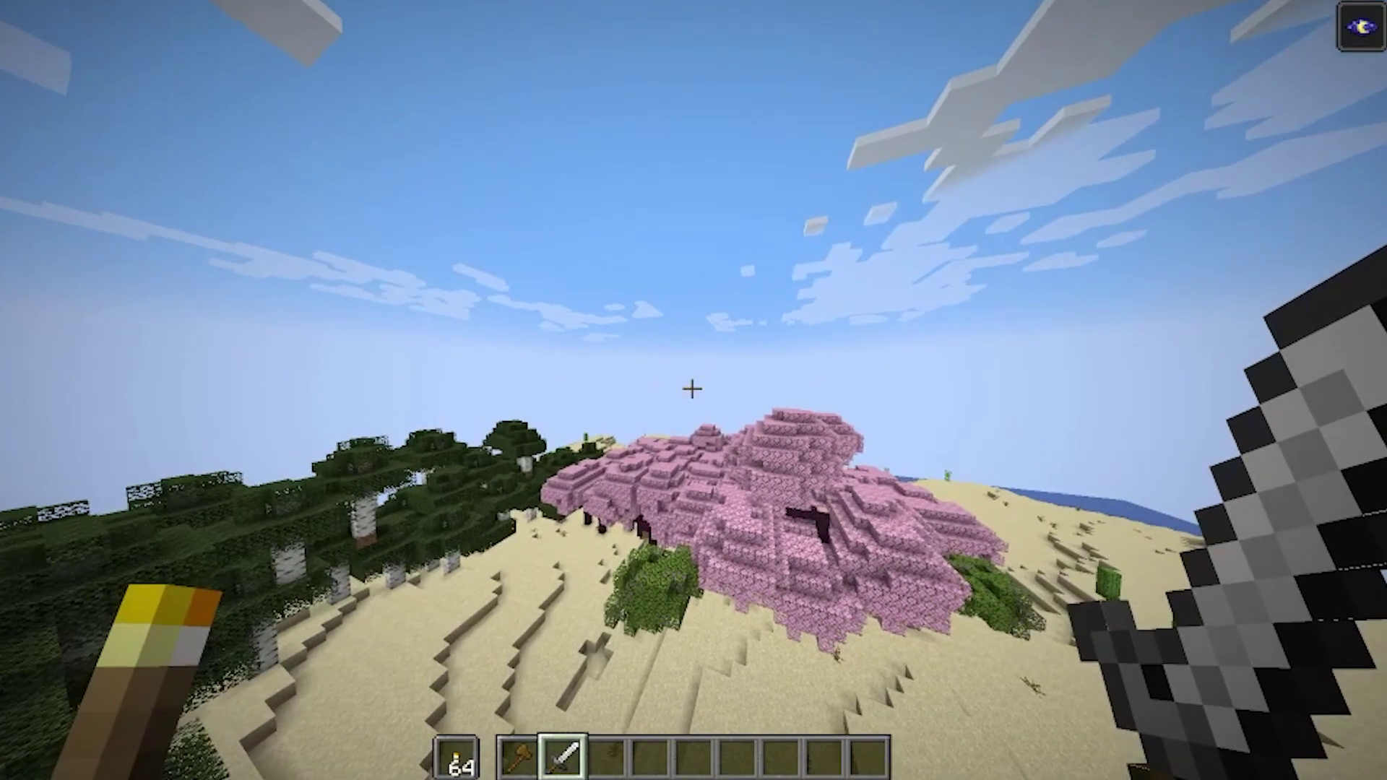
key("F5")
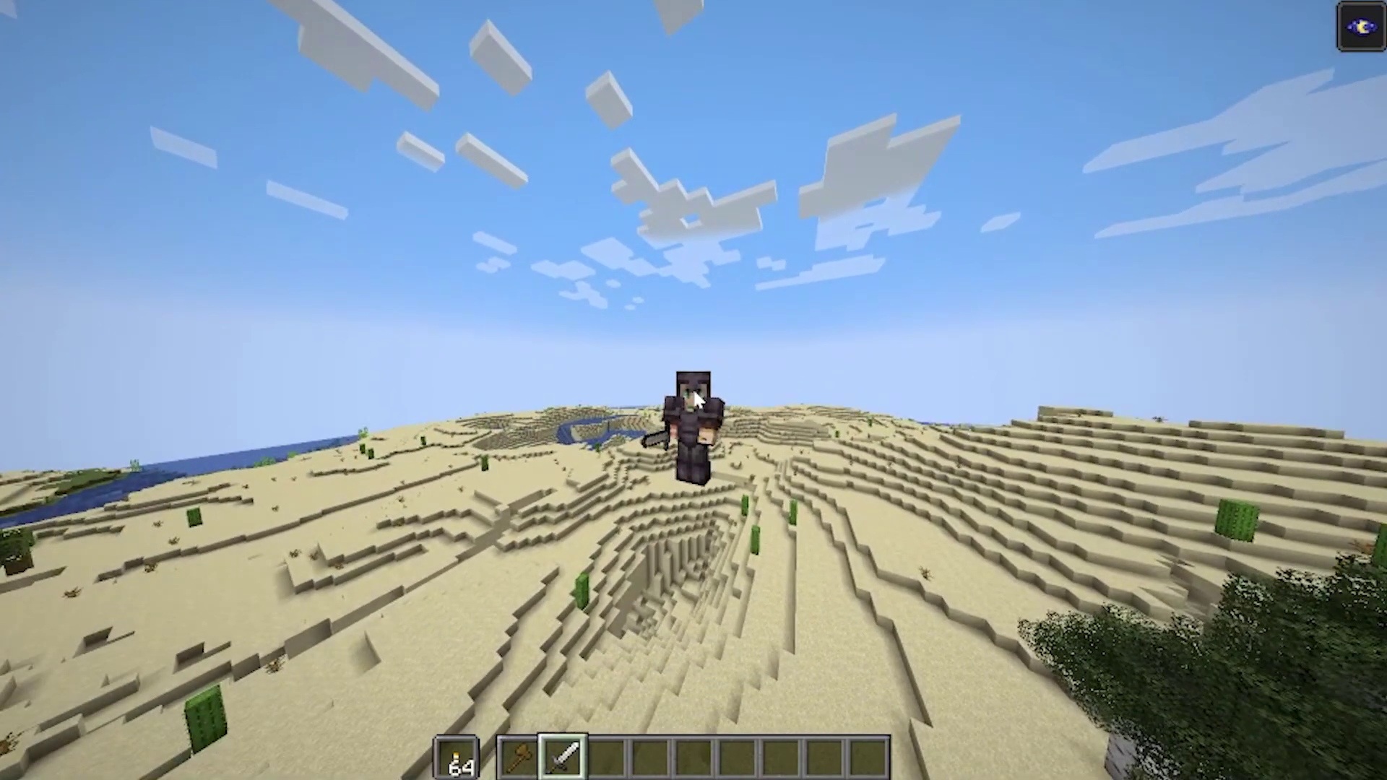
key("Escape")
left_click(602, 388)
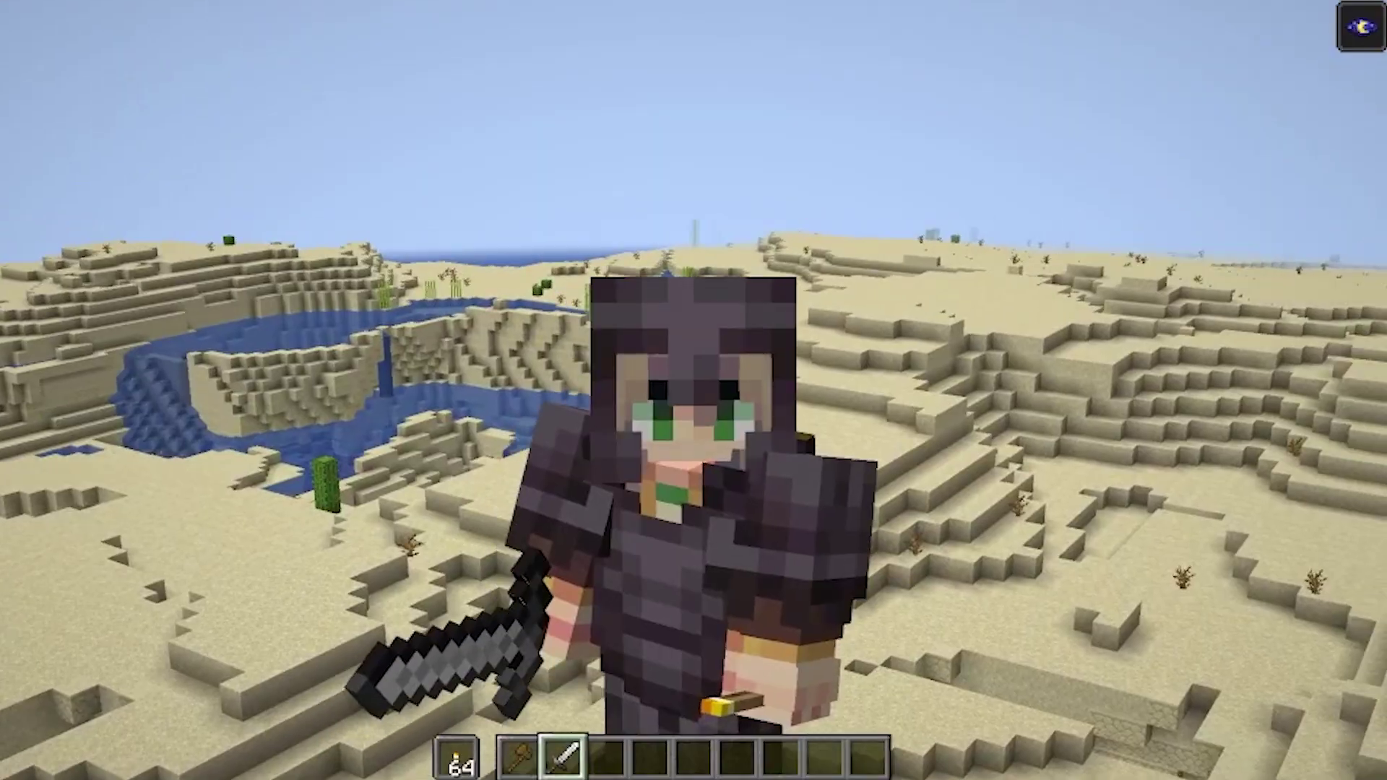
- Take off the character's armor in the inventory, check the uncovered skin and leave the game
key("e")
left_click(867, 571)
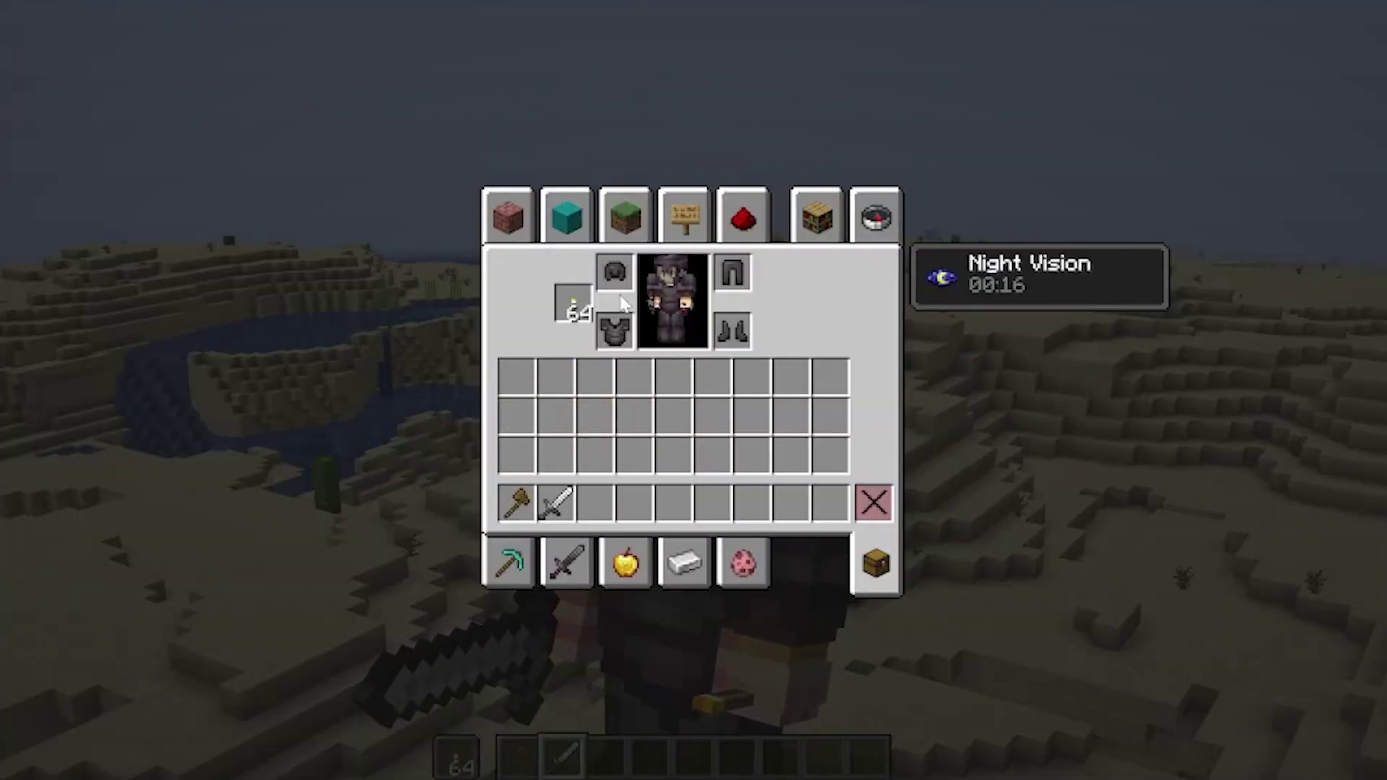
key("e")
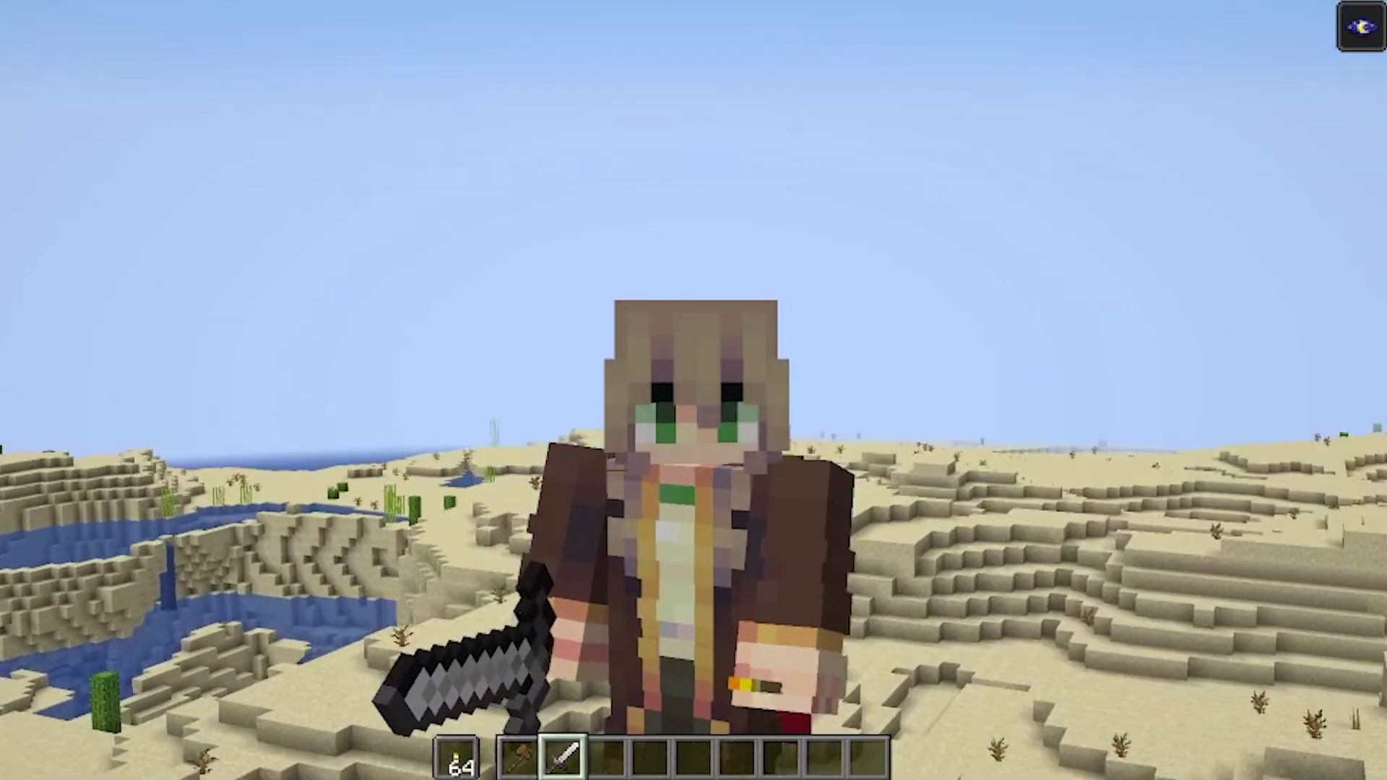
key("Escape")
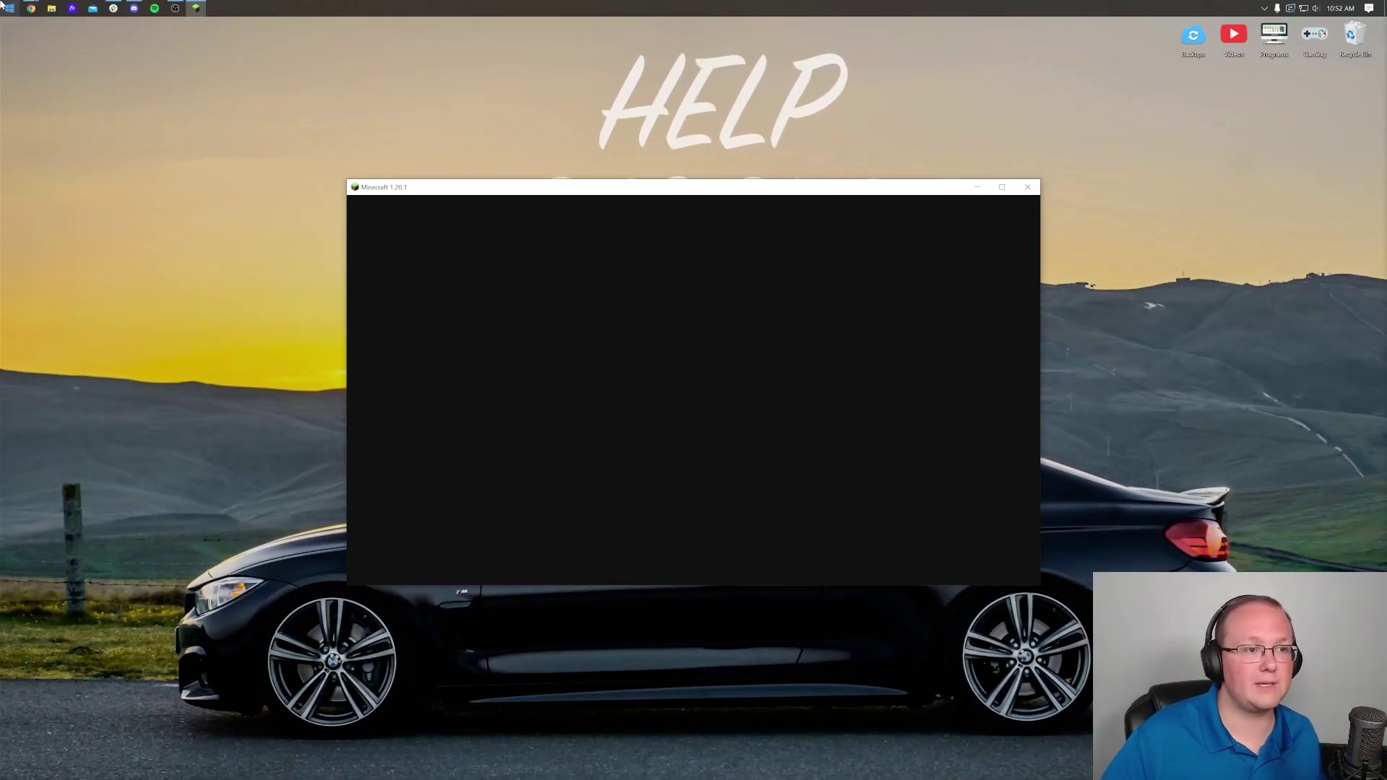
- Reopen the Minecraft Launcher, go to the Java Edition skins and use the Knight skin
left_click(6, 7)
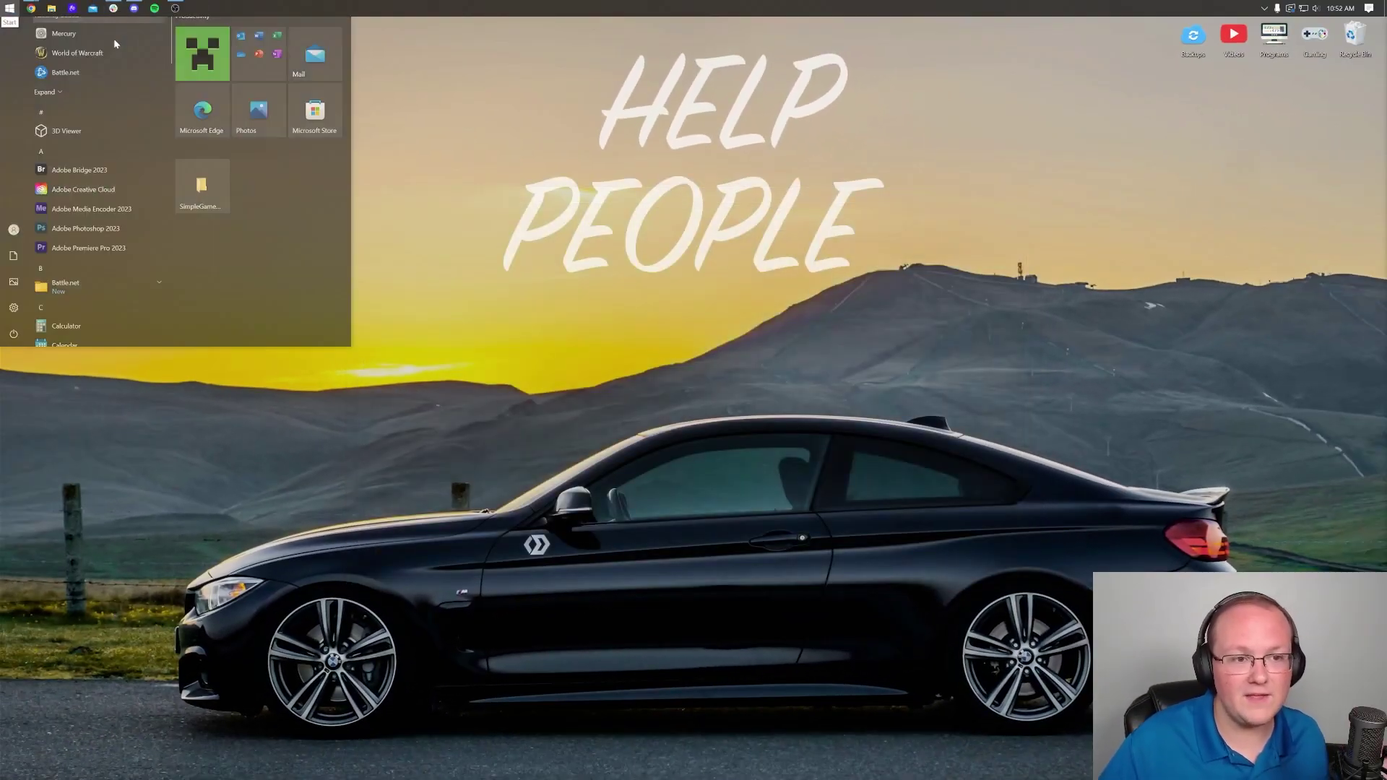
left_click(186, 70)
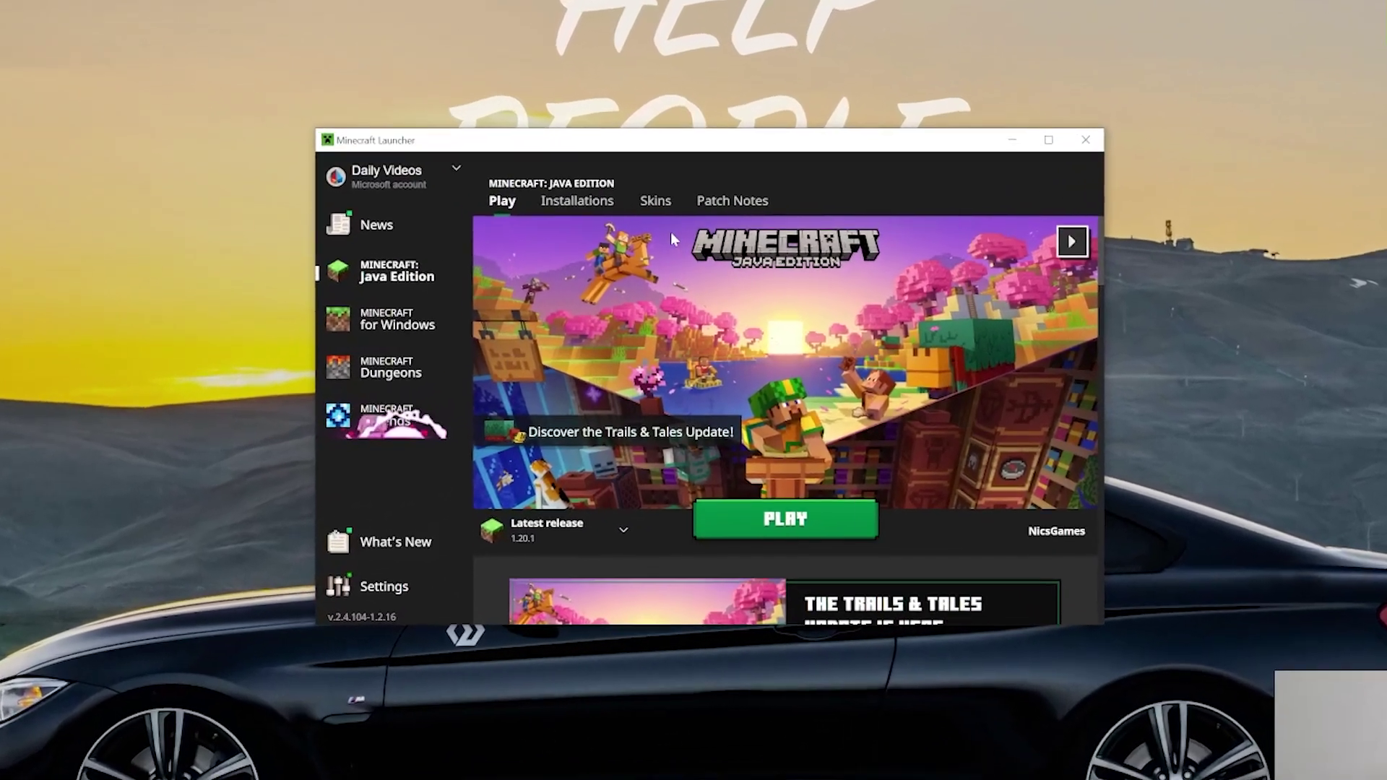
left_click(655, 201)
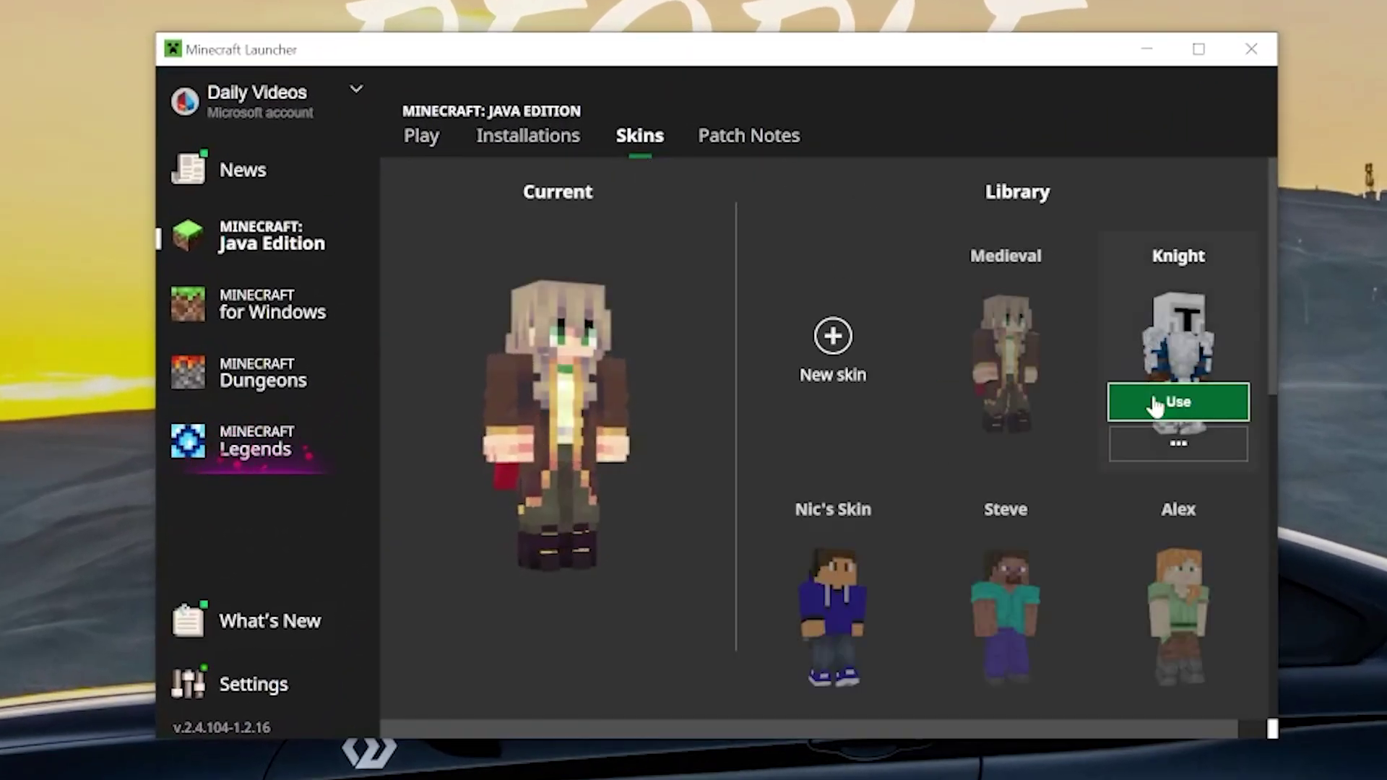
left_click(1154, 403)
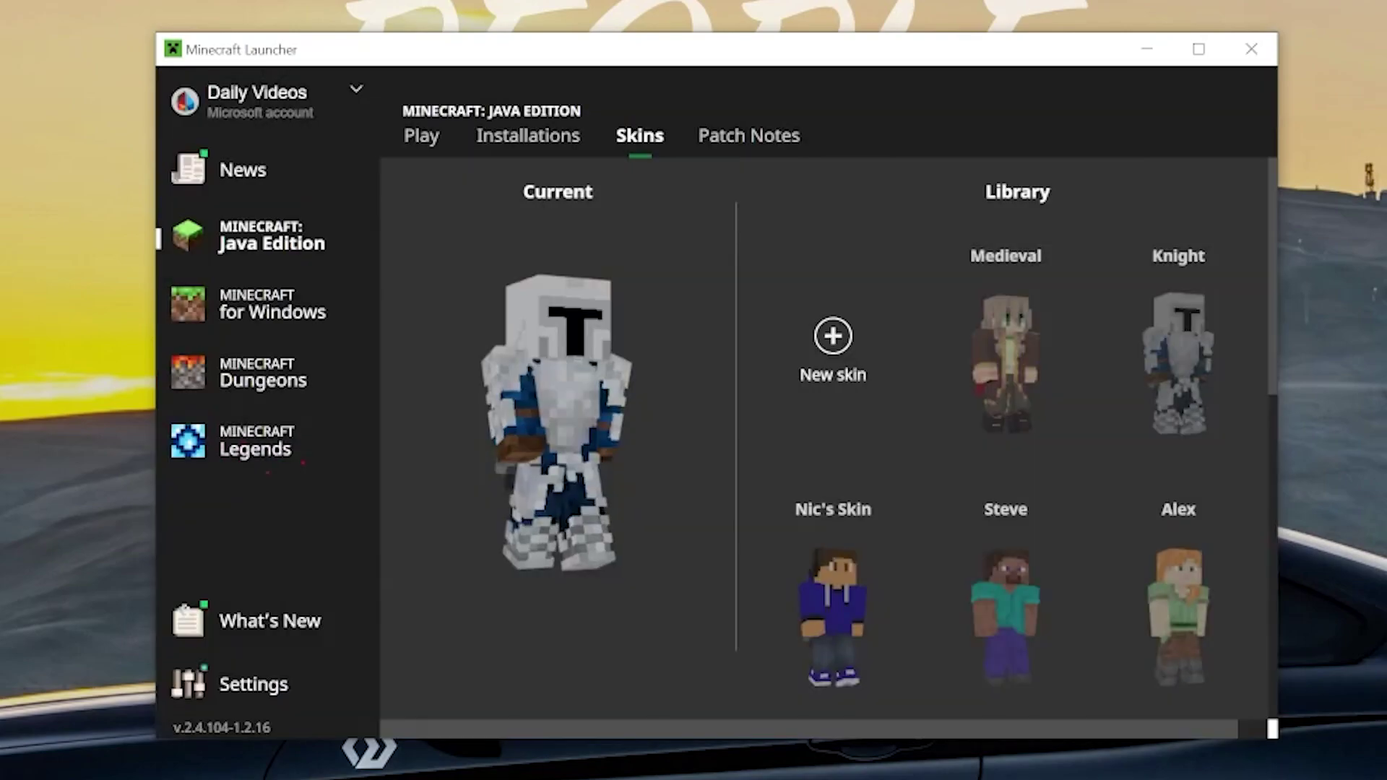
- Launch Java Edition again, enter the world and view the character's Knight skin from the front
left_click(414, 135)
left_click(727, 581)
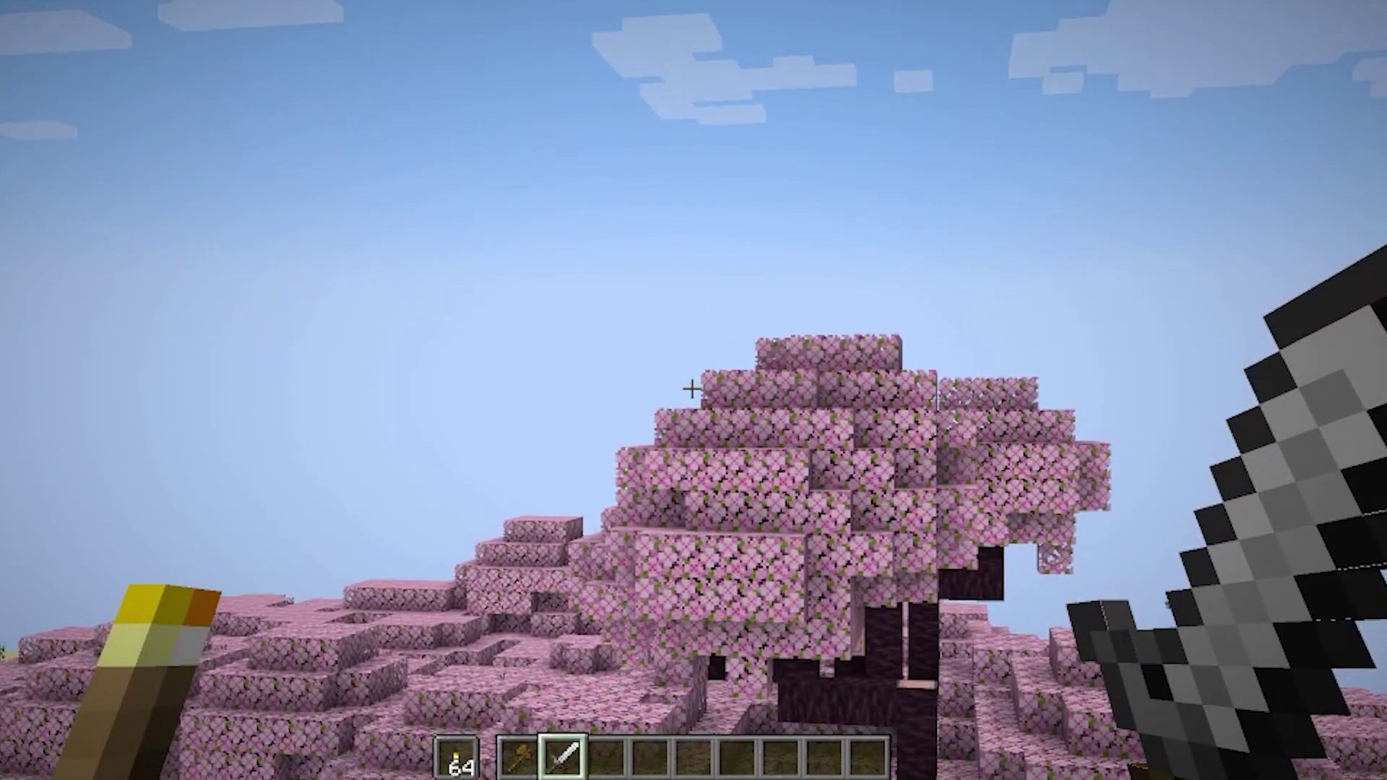
key("F5")
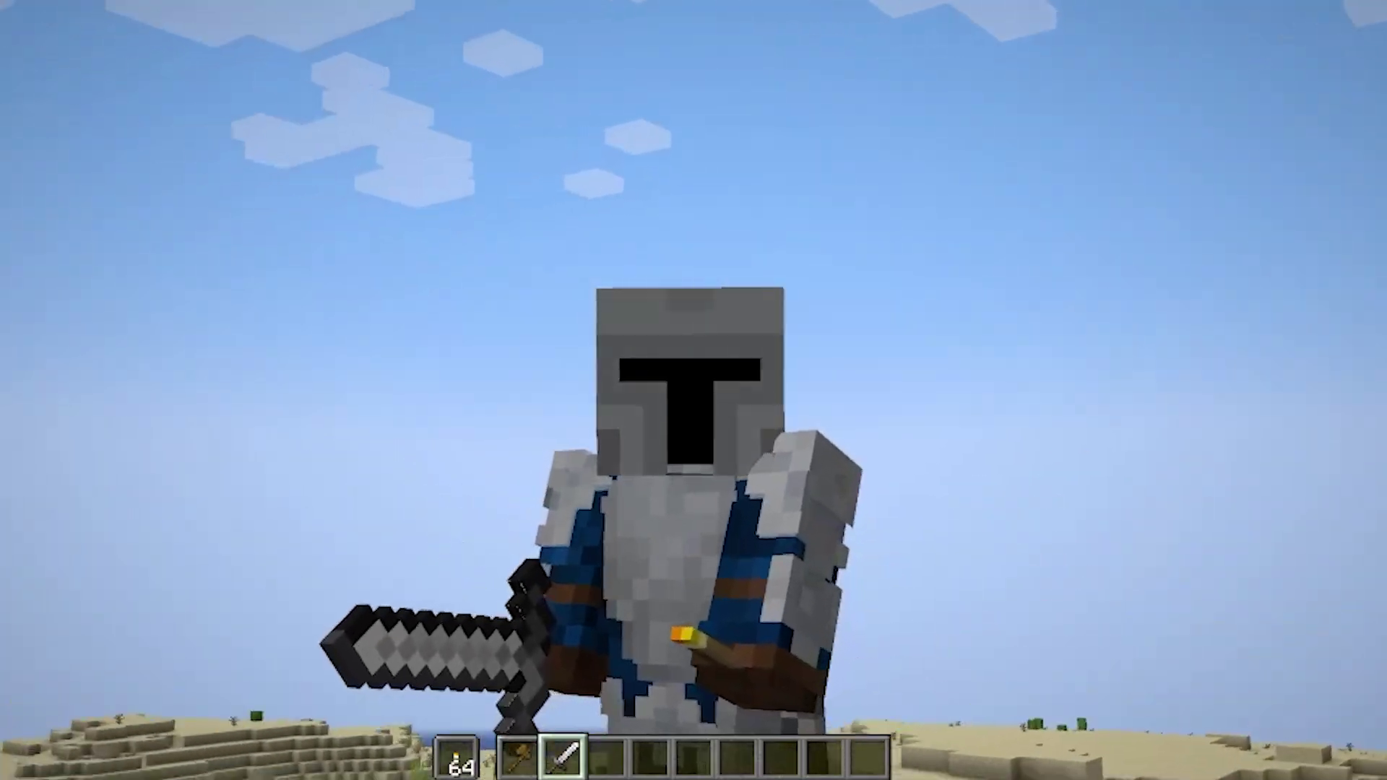